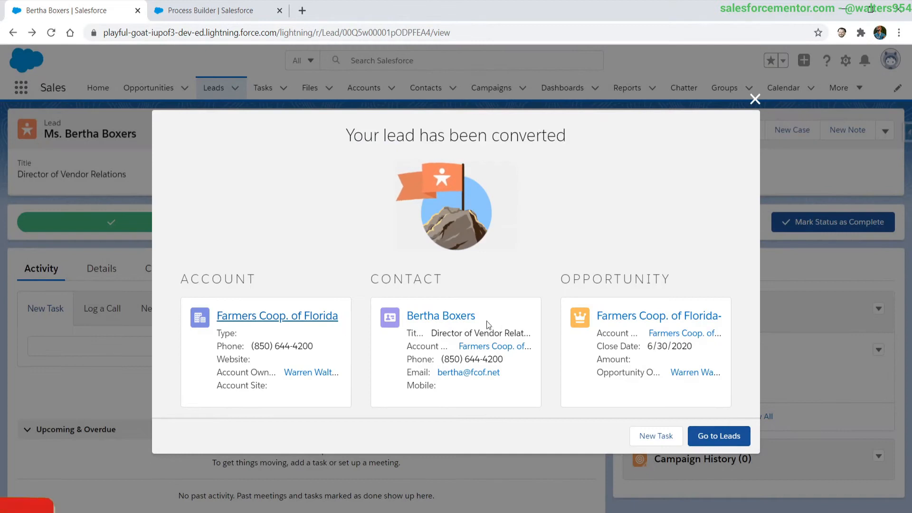
Open the converted account Farmers Coop. of Florida and look through its related lists.
click(279, 317)
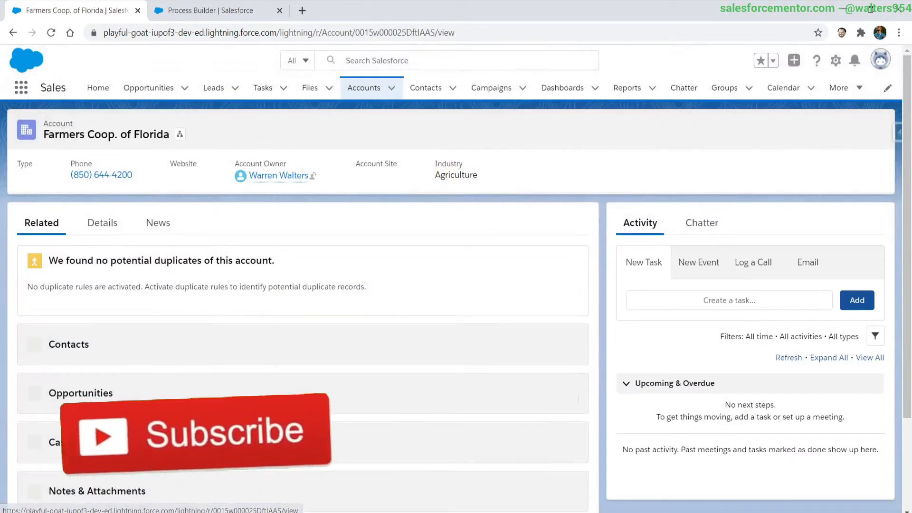
scroll(255, 418, down, 10)
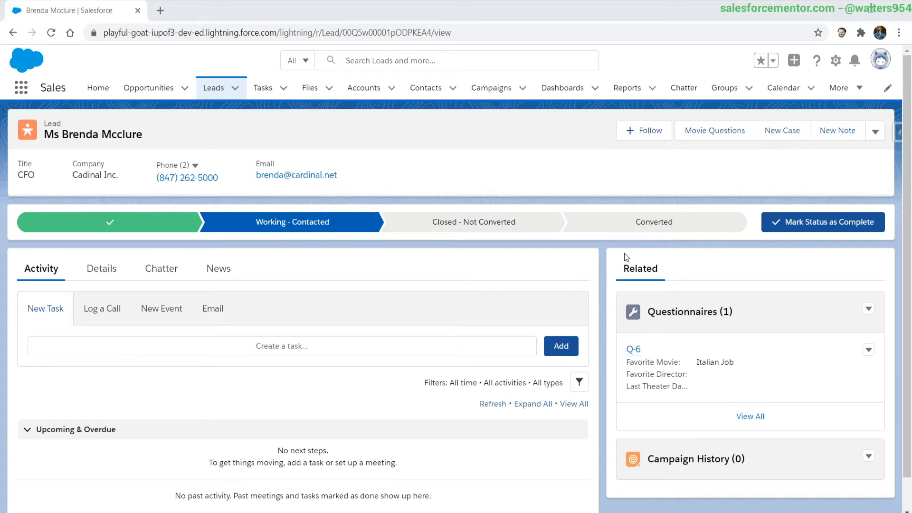
View the lead's Movie Questions screen, return to the lead, and open its related questionnaire Q-6.
click(714, 131)
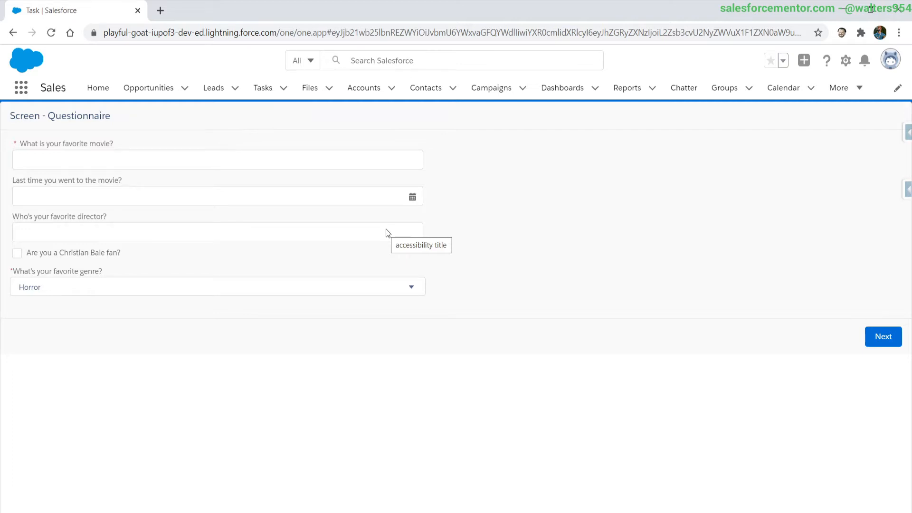
key(alt+Left)
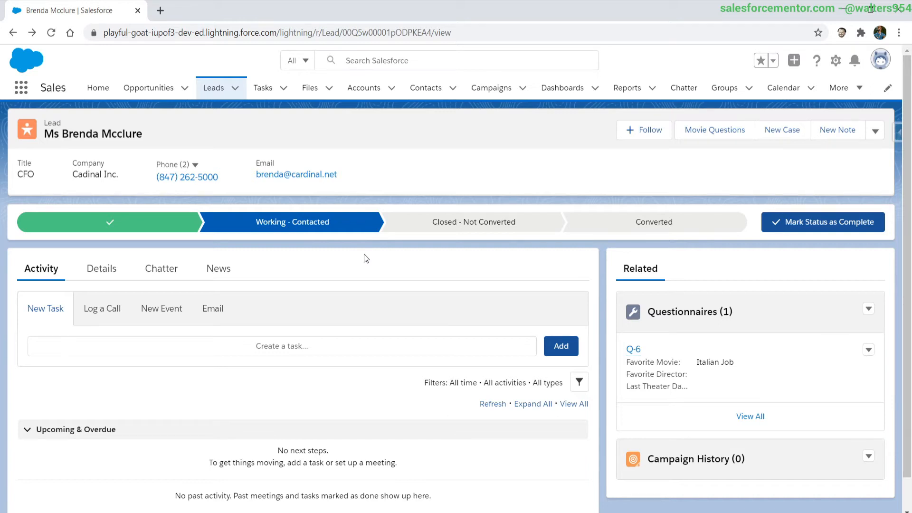
click(633, 350)
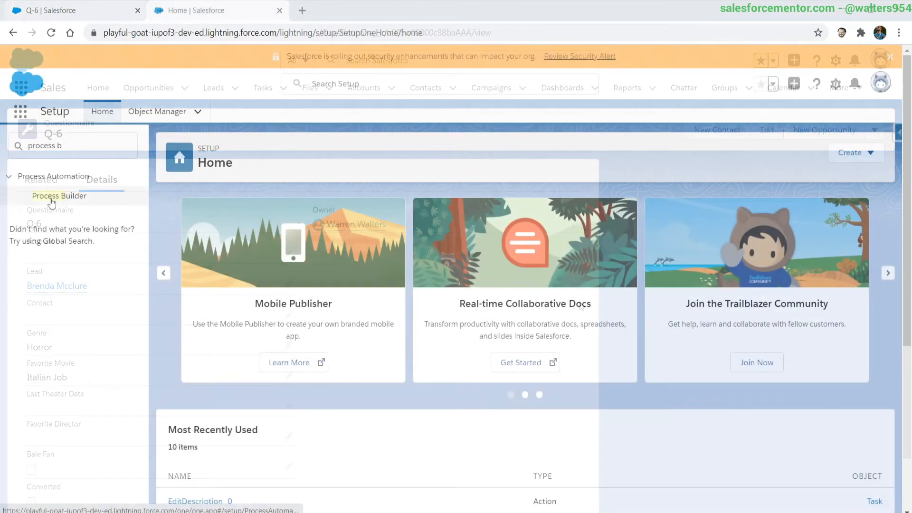
In Process Builder, create a process named Lead Converted that starts when a record changes.
click(52, 199)
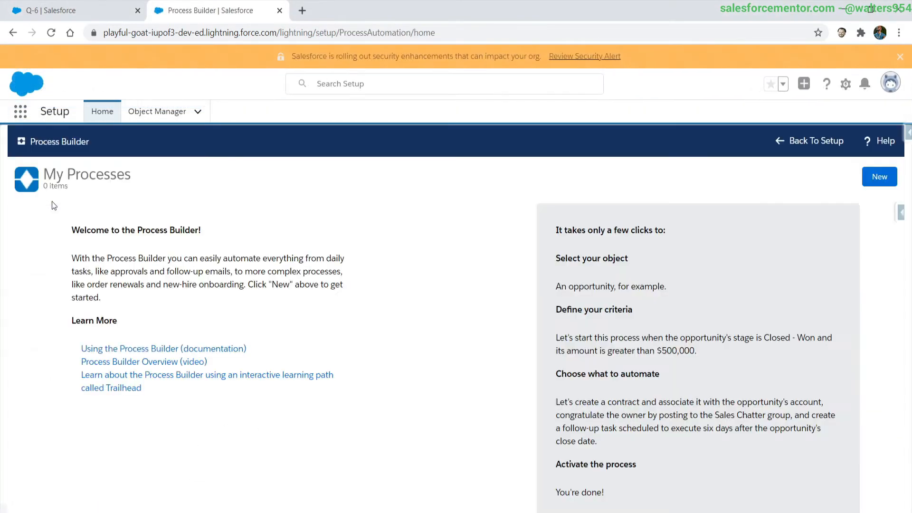
click(878, 177)
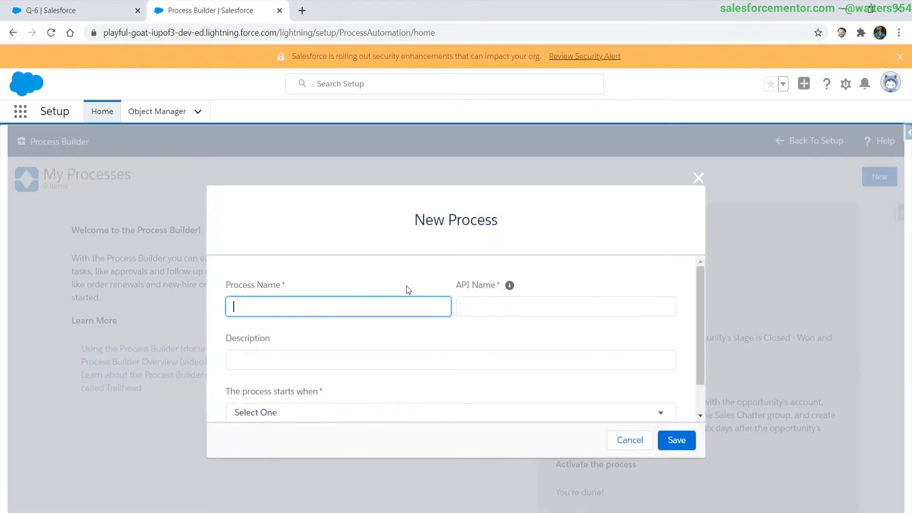
scroll(379, 366, down, 1)
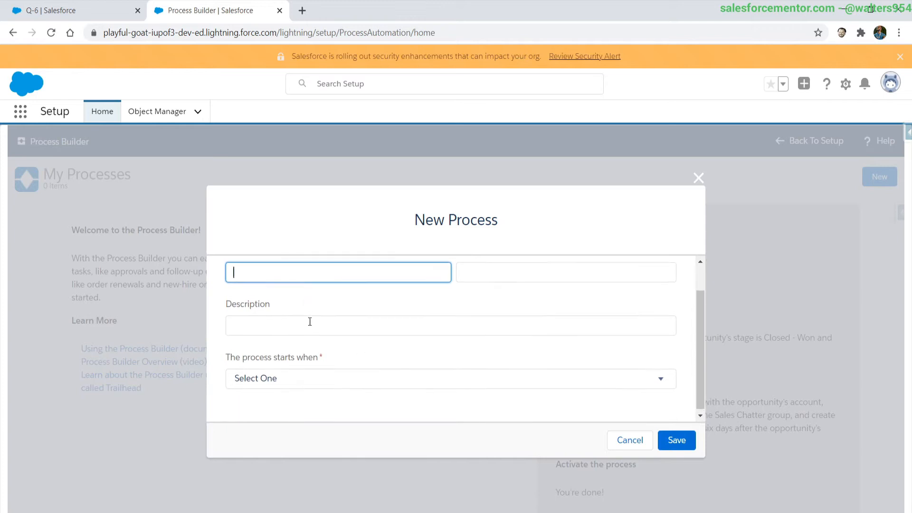
scroll(310, 319, up, 1)
text(Lead )
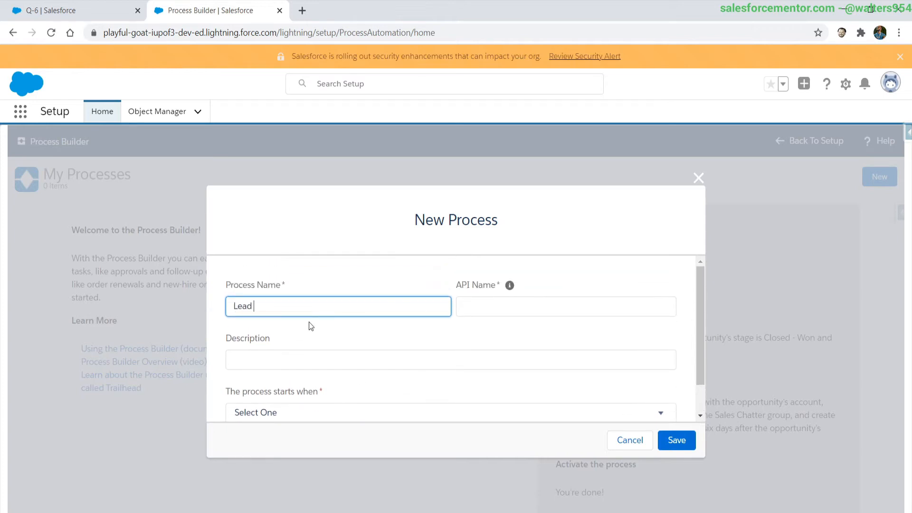
text(Converted)
click(321, 359)
scroll(321, 359, down, 1)
click(264, 376)
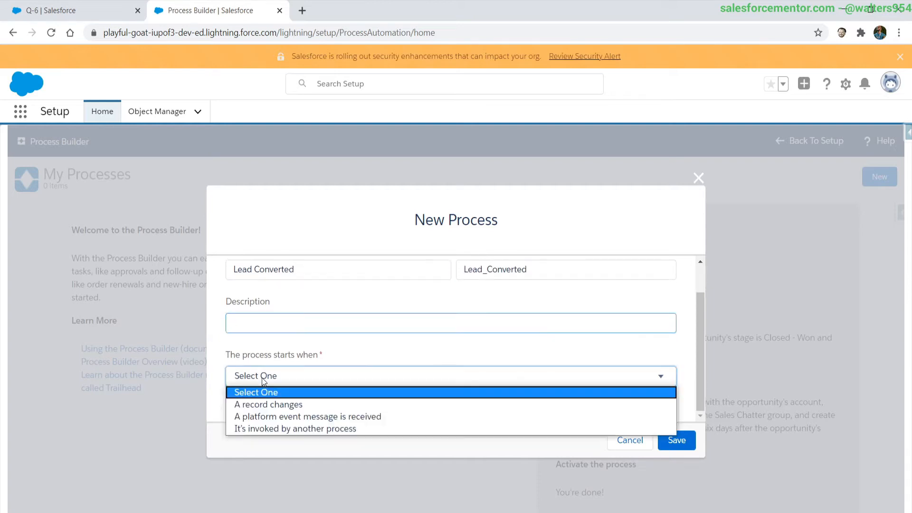
click(260, 407)
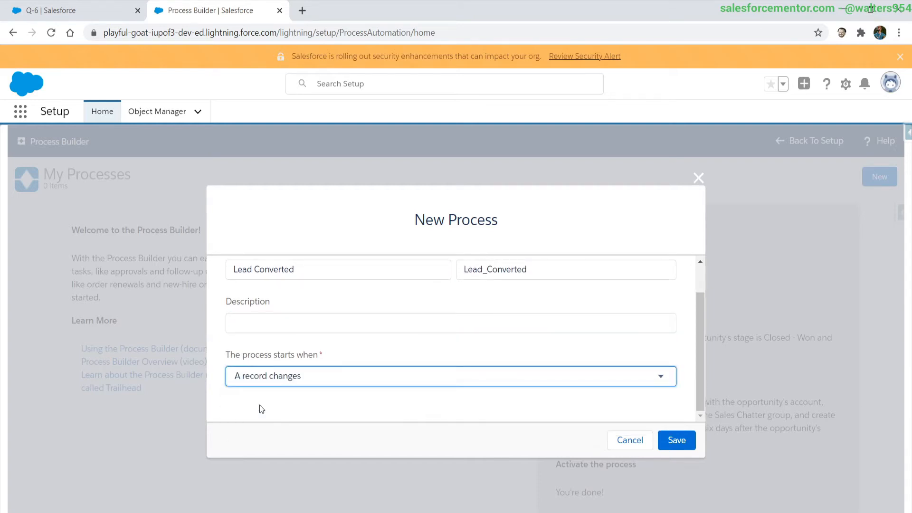
click(684, 441)
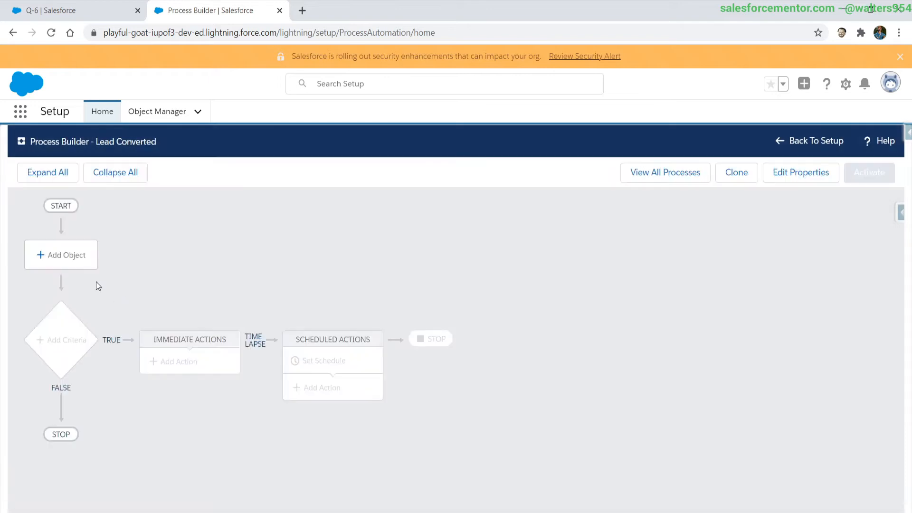
Set Lead as the process object and start the process when a record is created or edited.
click(52, 255)
click(541, 266)
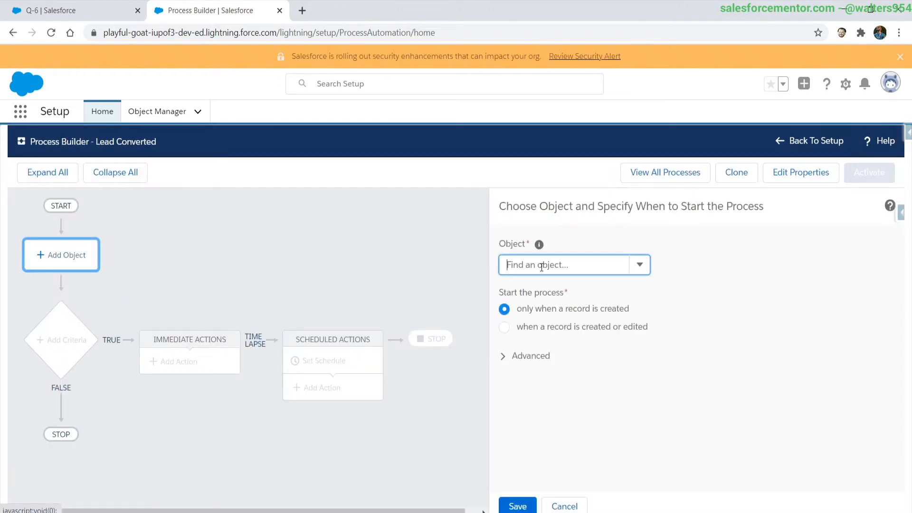
text(lead)
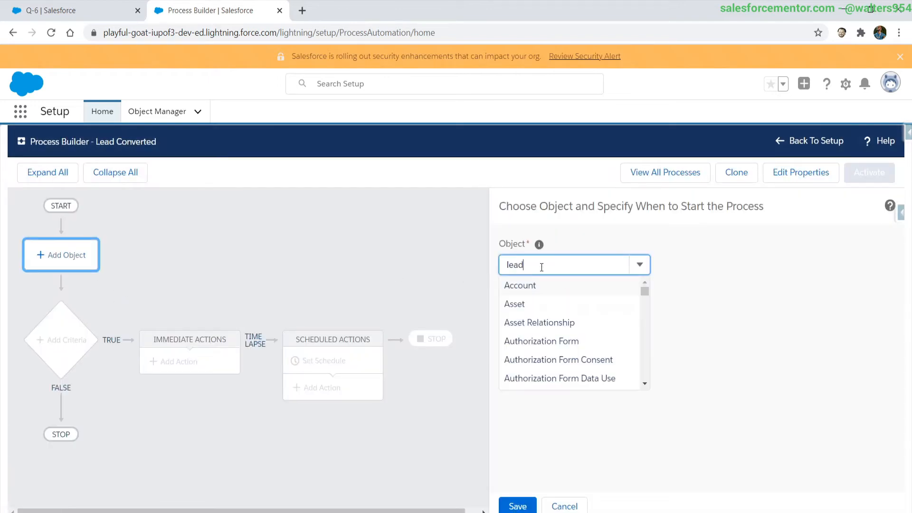
click(527, 287)
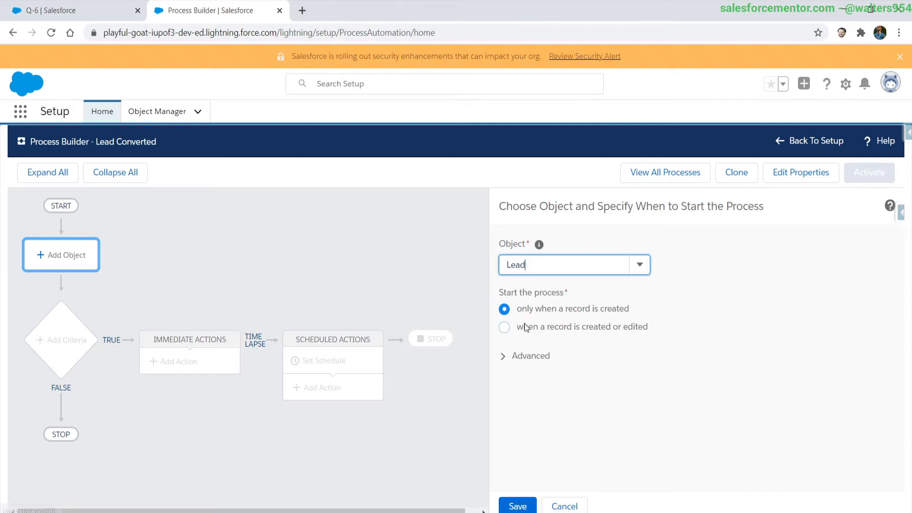
click(526, 327)
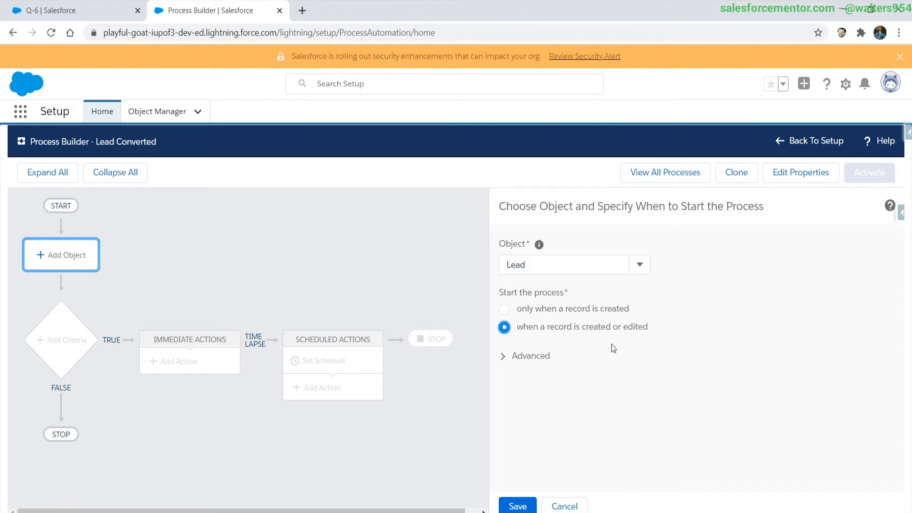
click(503, 504)
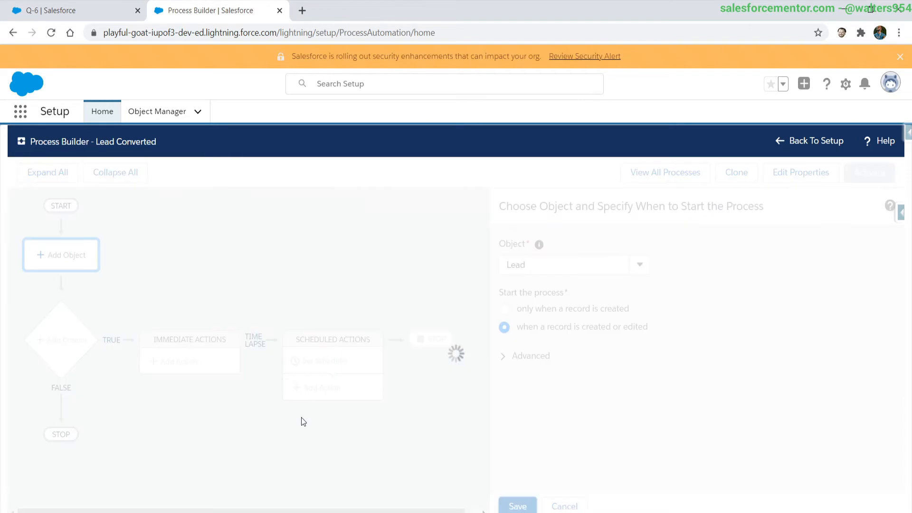
Add criteria named Is Converted with the condition that the lead's Converted field equals True.
click(44, 349)
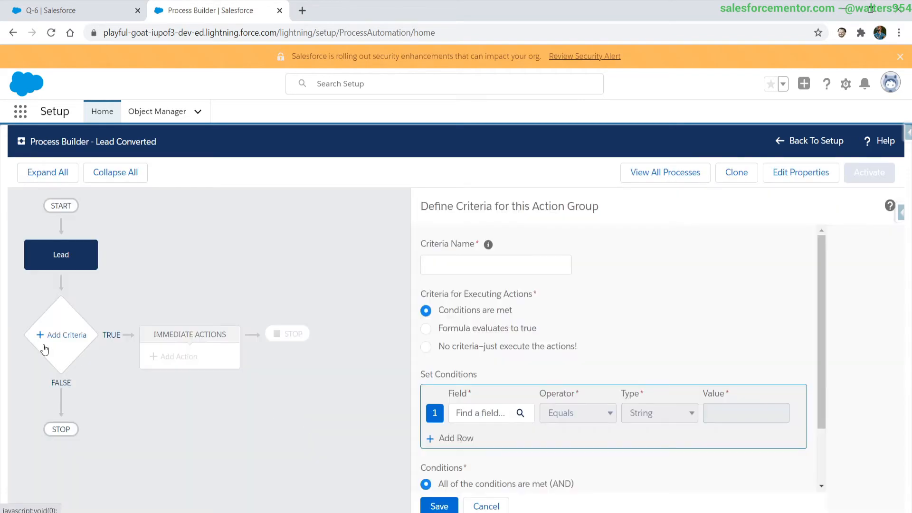
click(453, 268)
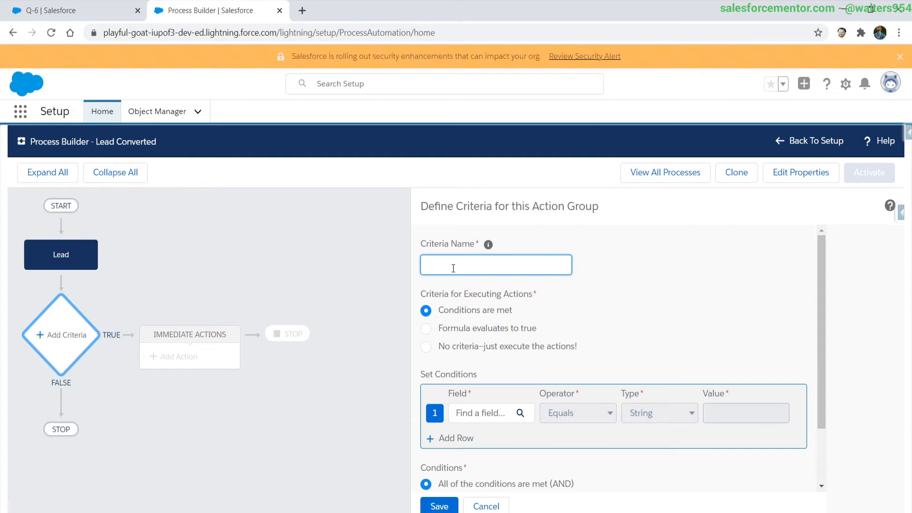
text(Is Converted)
click(472, 413)
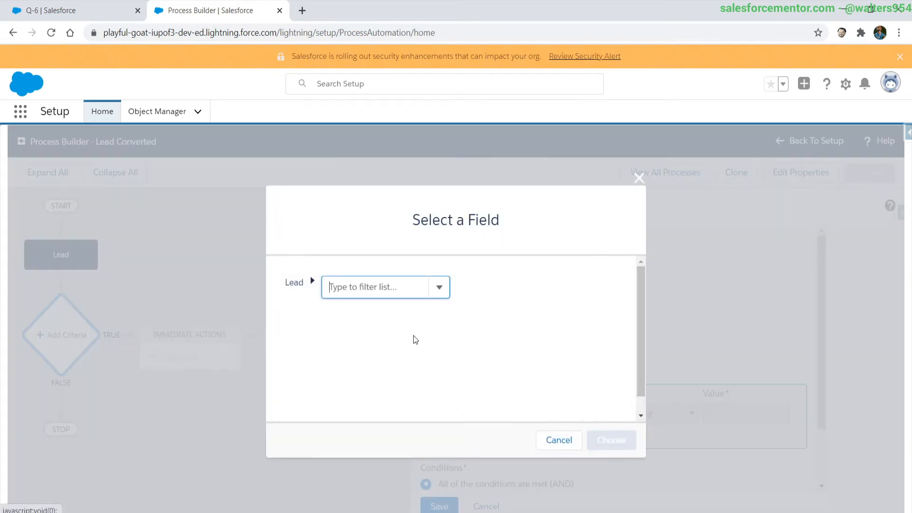
text(converted)
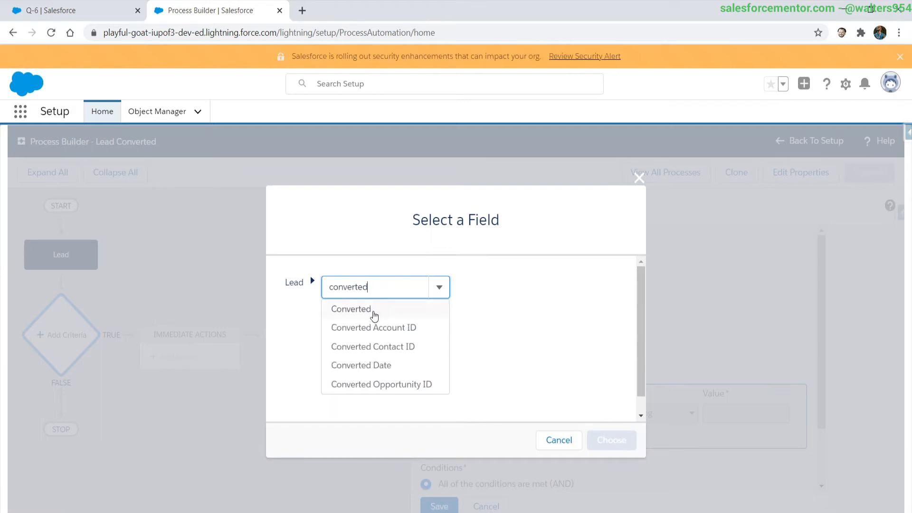
click(373, 309)
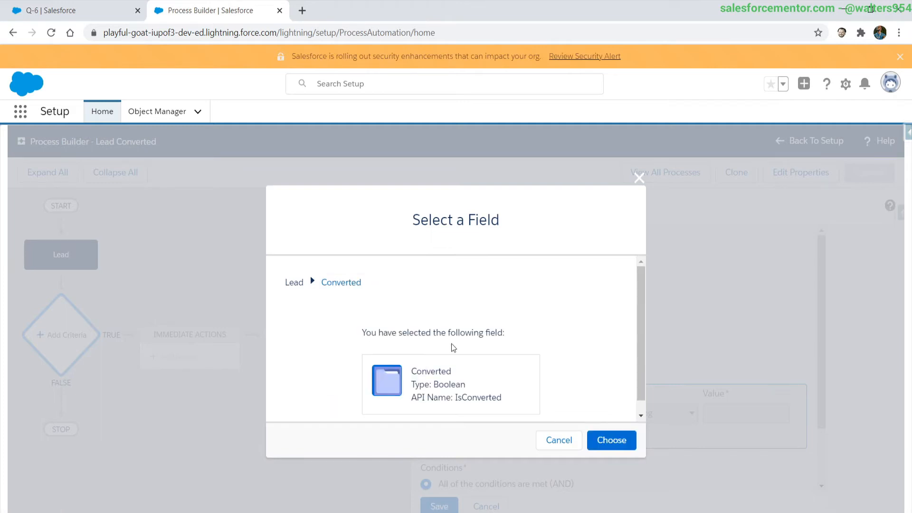
click(611, 439)
click(745, 412)
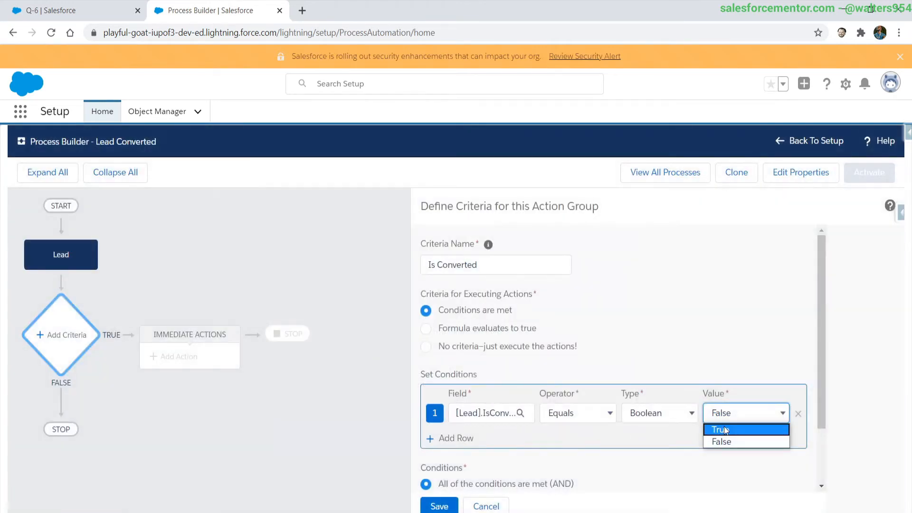
click(720, 427)
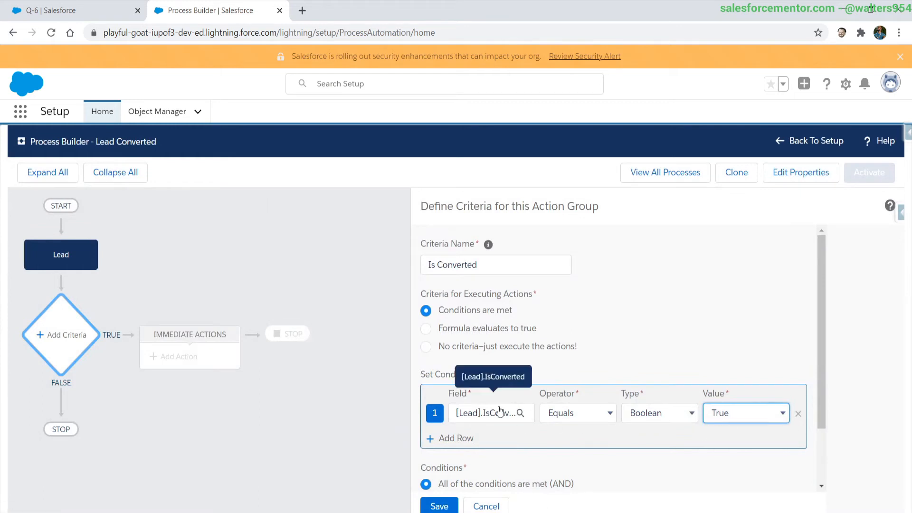
Add a second condition that the lead's Converted field Is changed is True, and save the criteria.
click(456, 439)
click(457, 445)
click(339, 290)
text(converted)
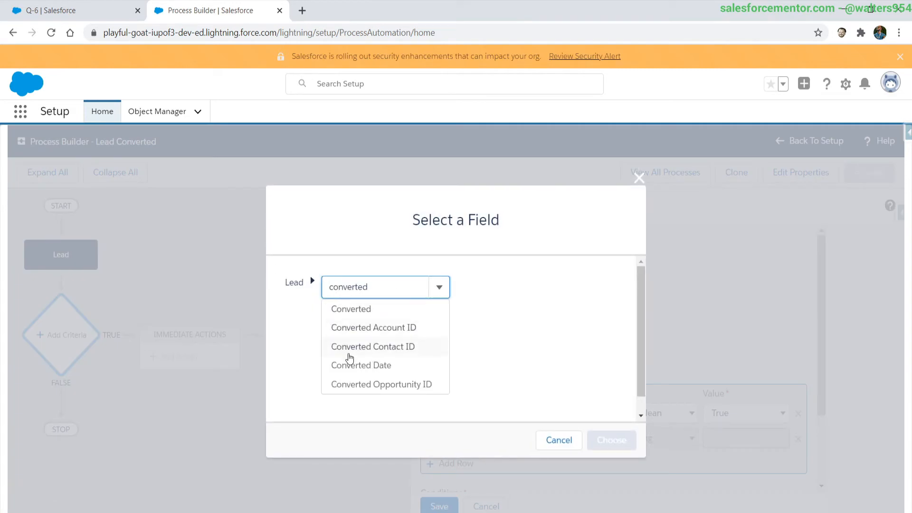
click(354, 309)
click(628, 445)
click(588, 438)
click(564, 492)
click(743, 435)
click(734, 449)
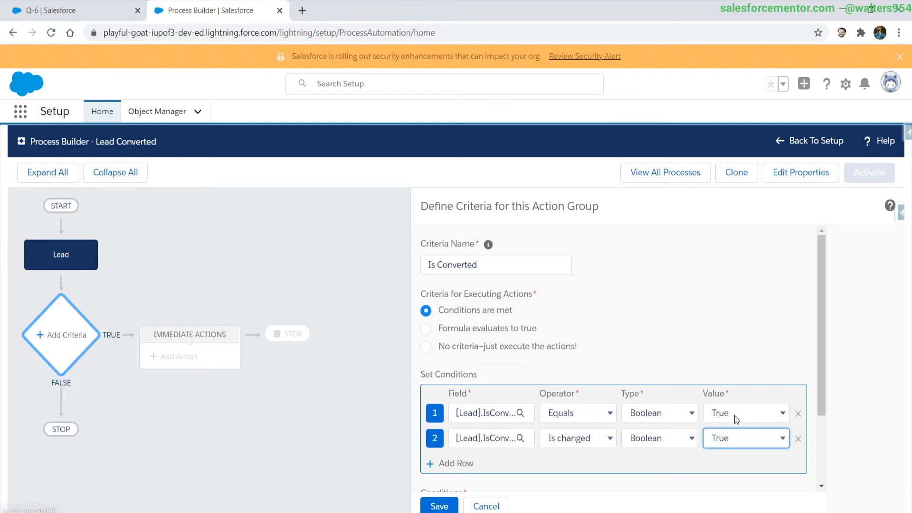
scroll(512, 427, down, 1)
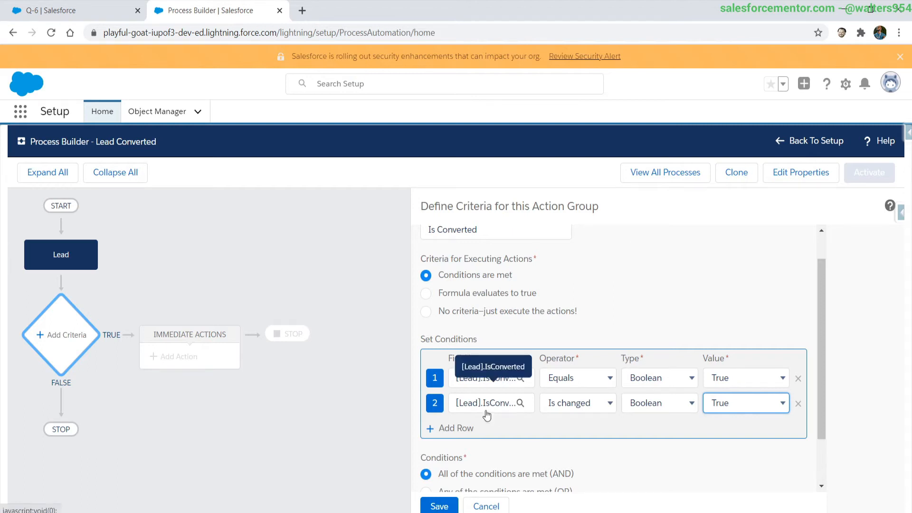
click(440, 506)
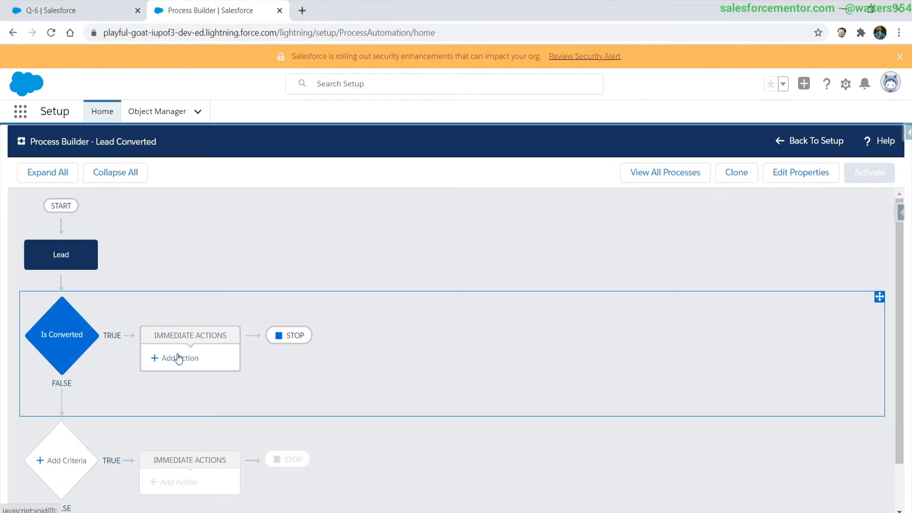
Add an immediate action of type Update Records named Update Questionnaires to the Is Converted criteria.
click(178, 358)
click(538, 265)
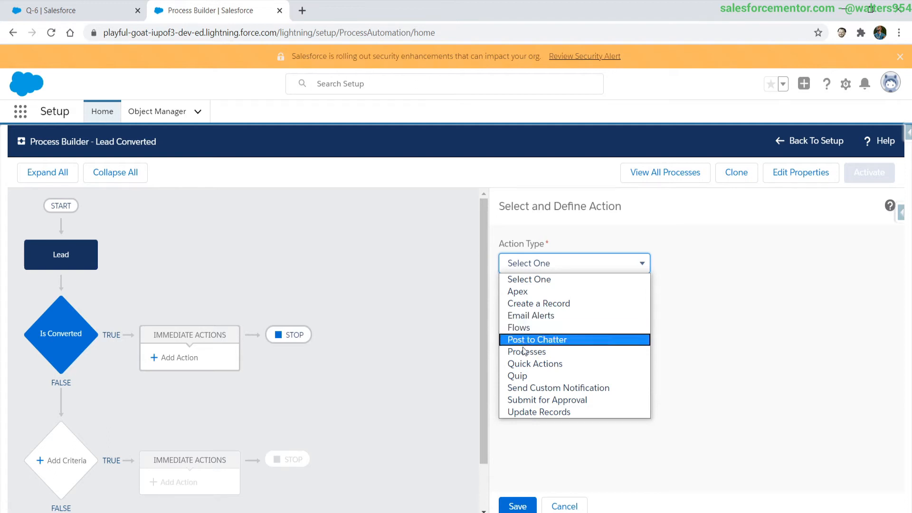
click(521, 412)
click(542, 311)
text(Update )
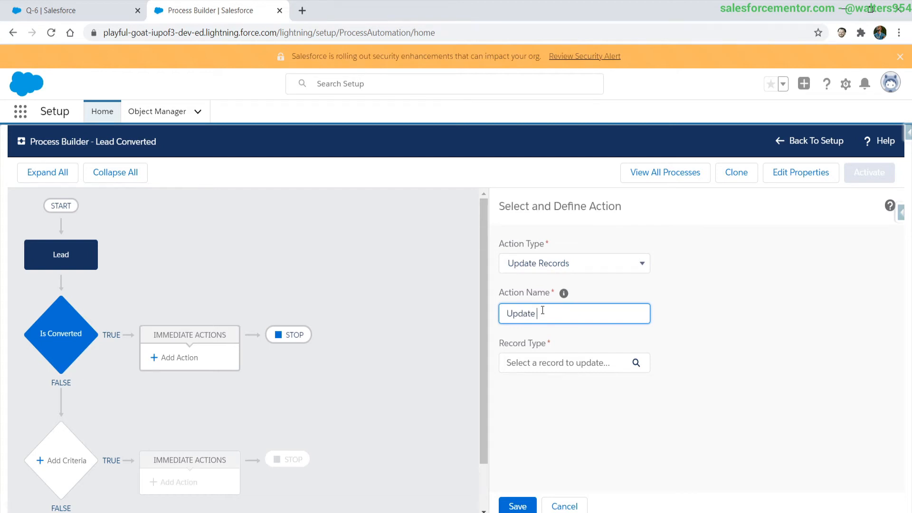
text(Questionnaires)
Set the records to update to the lead's related Questionnaires__r records.
click(531, 362)
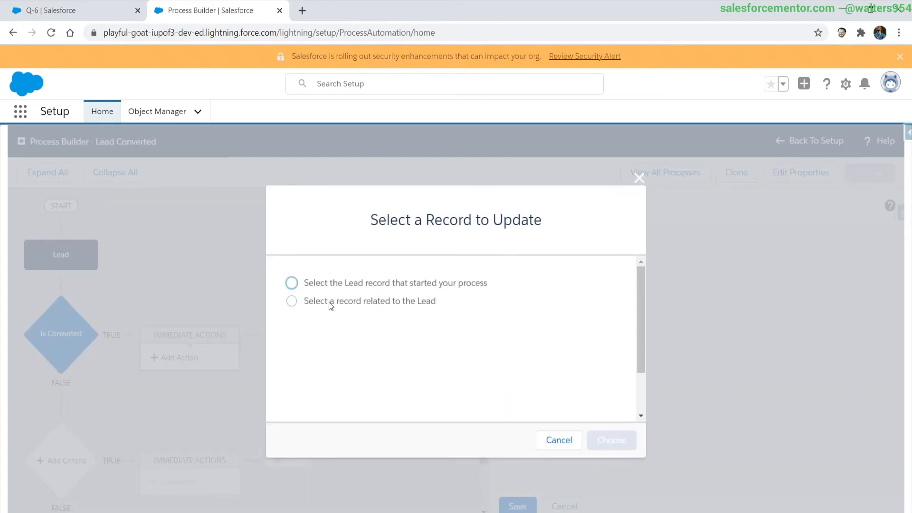
click(380, 302)
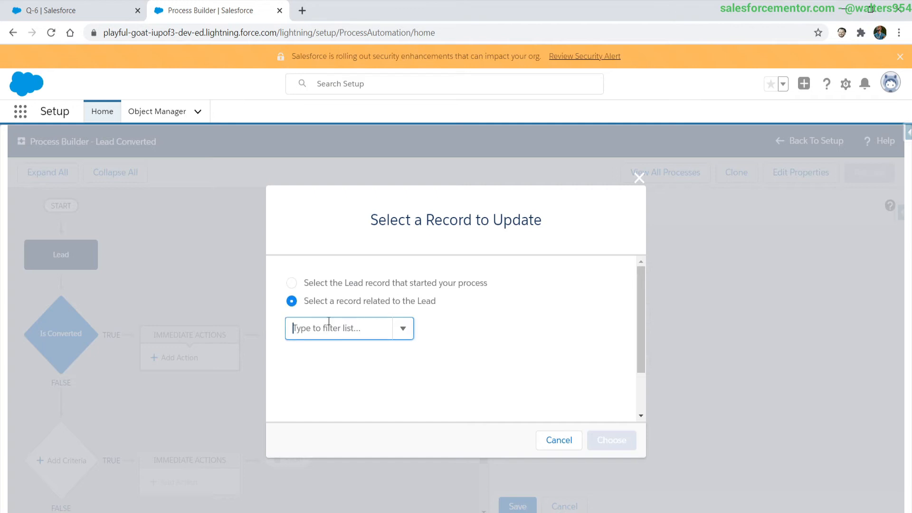
text(ques)
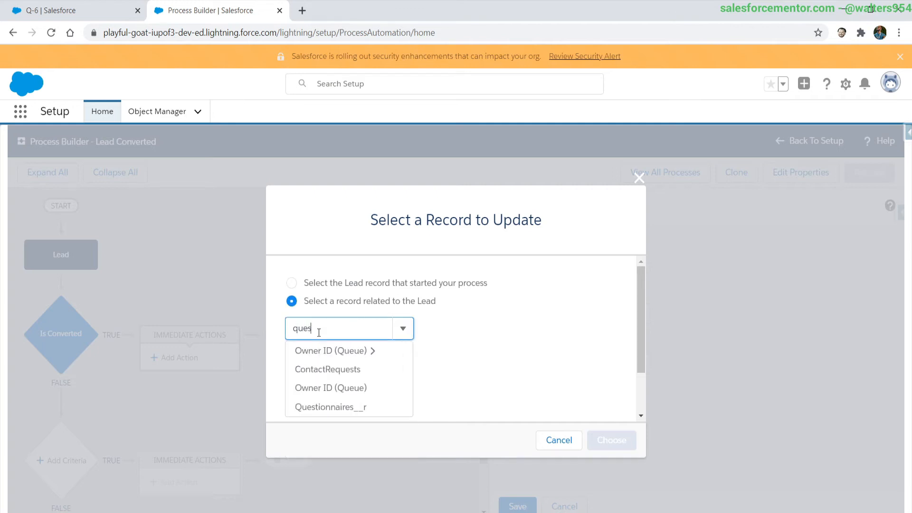
click(332, 369)
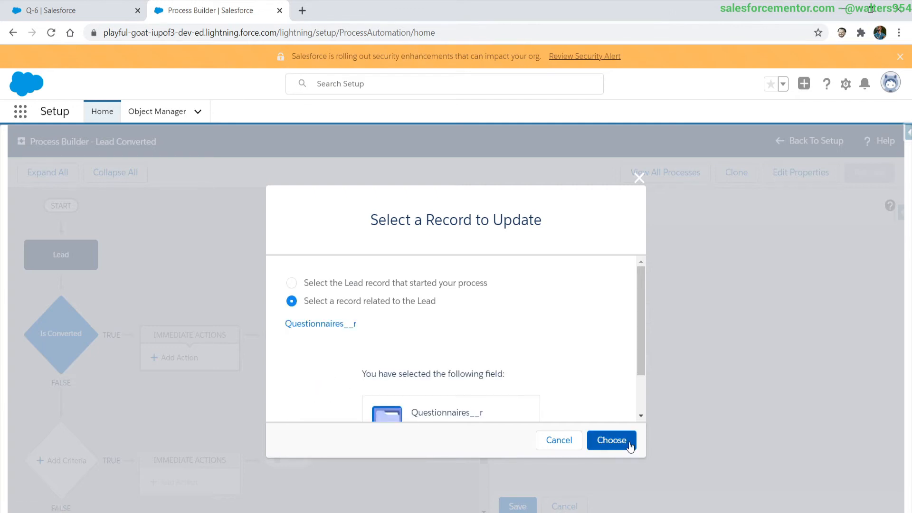
click(611, 441)
Add two field rows for the questionnaire update, one for the Account field and one for the Contact field.
scroll(623, 440, down, 2)
click(578, 433)
scroll(577, 433, down, 2)
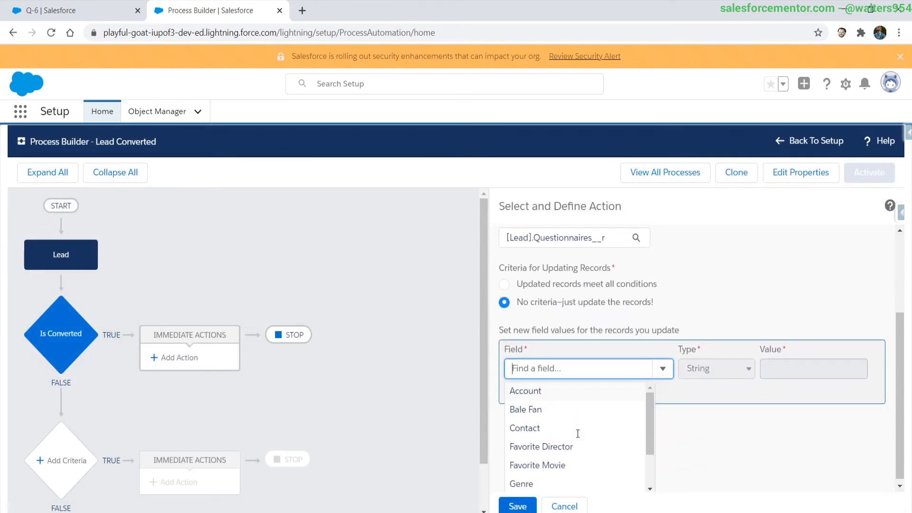
click(531, 388)
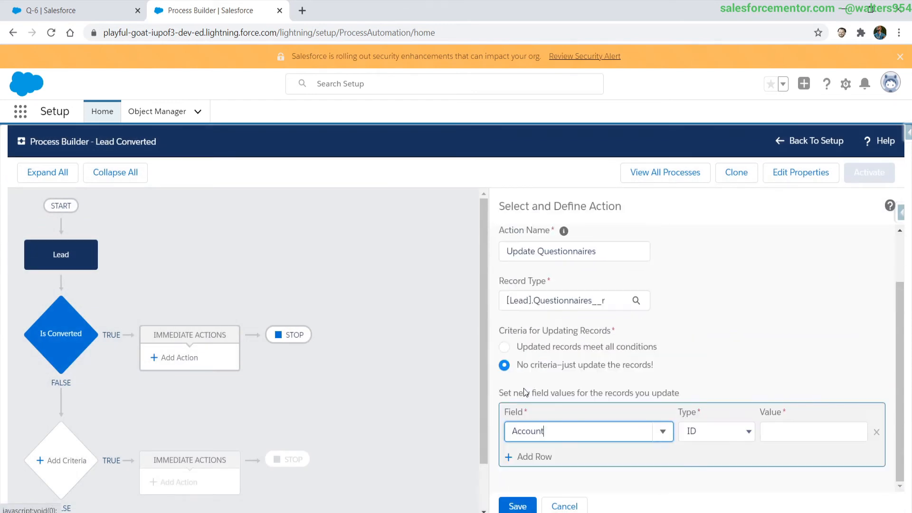
click(524, 463)
click(526, 431)
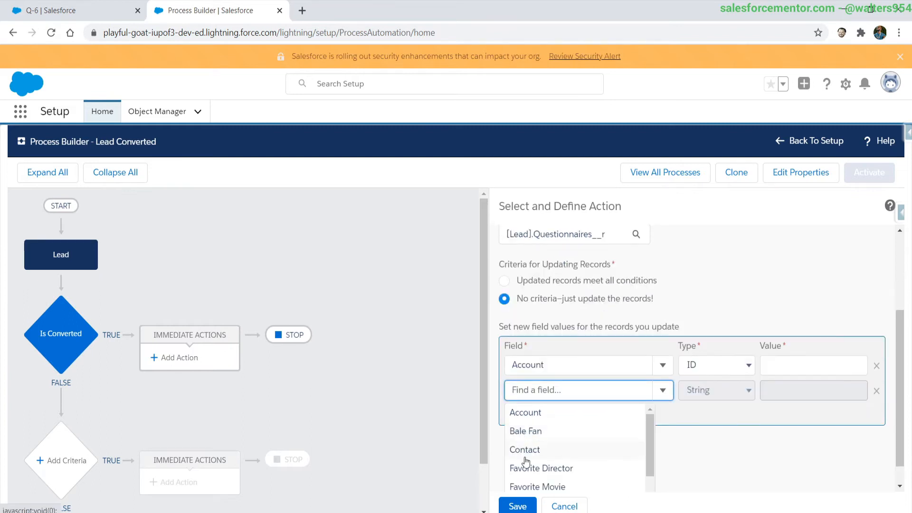
click(526, 449)
click(800, 408)
text(00555615615)
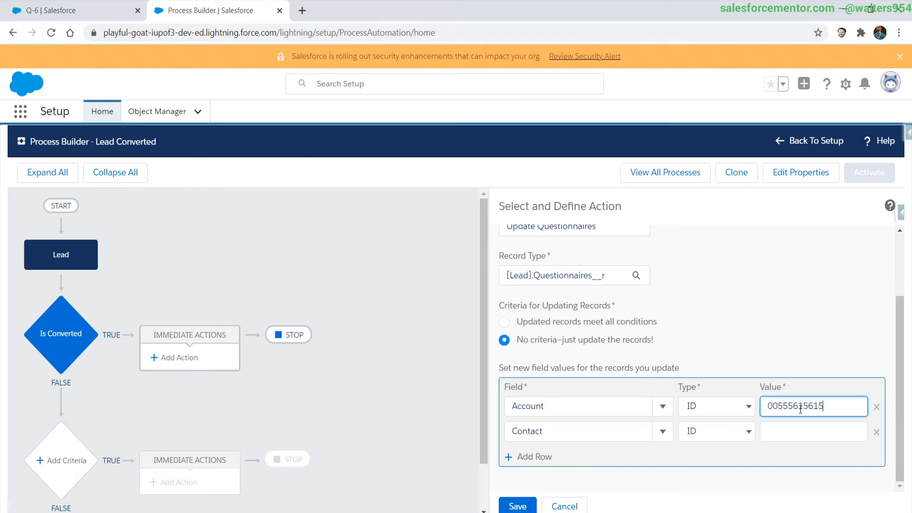
key(ctrl+a)
key(BackSpace)
Set the Account row to a Field Reference pointing to the lead's Converted Account ID.
click(723, 412)
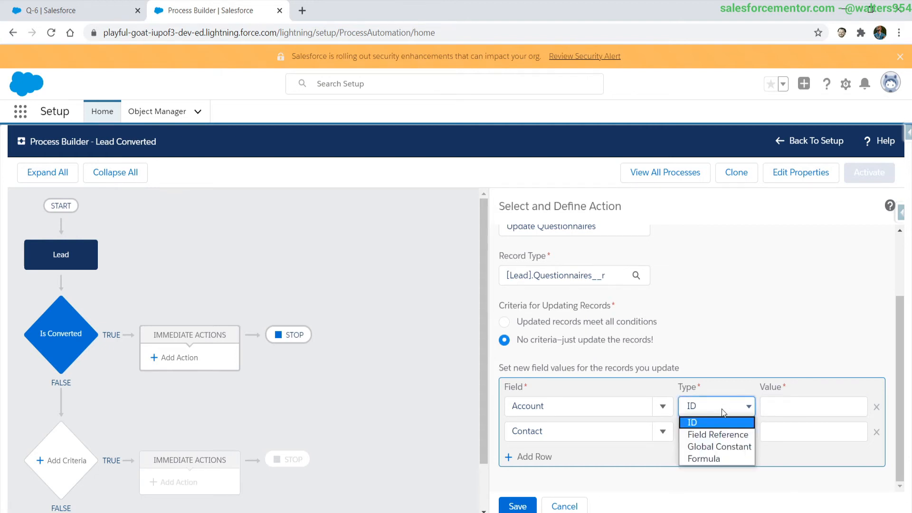
click(705, 435)
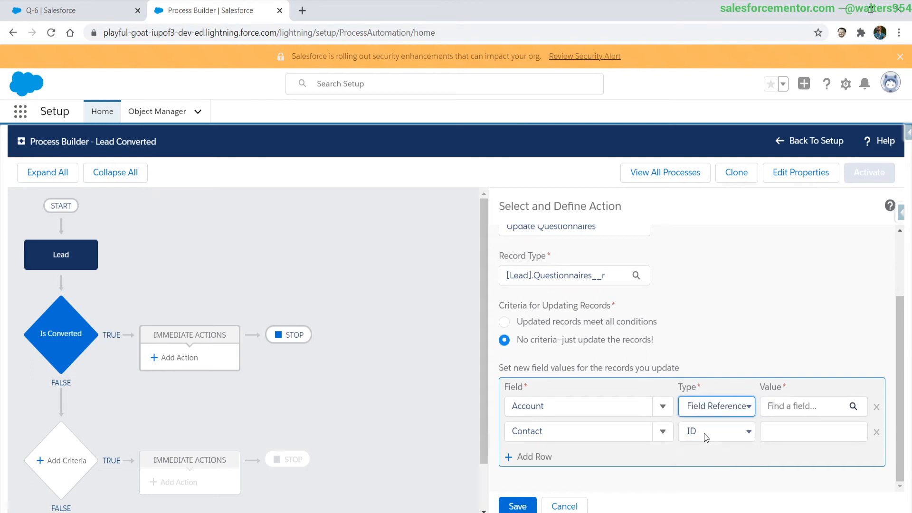
click(791, 406)
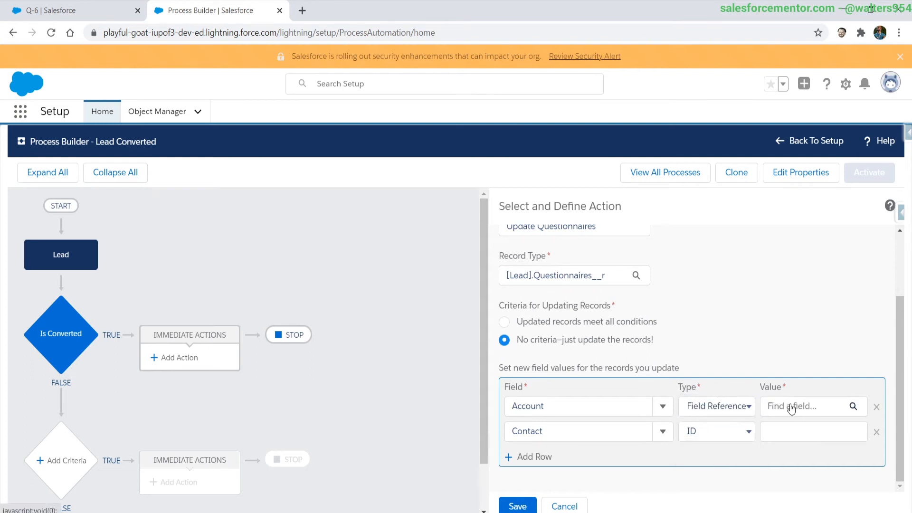
click(778, 406)
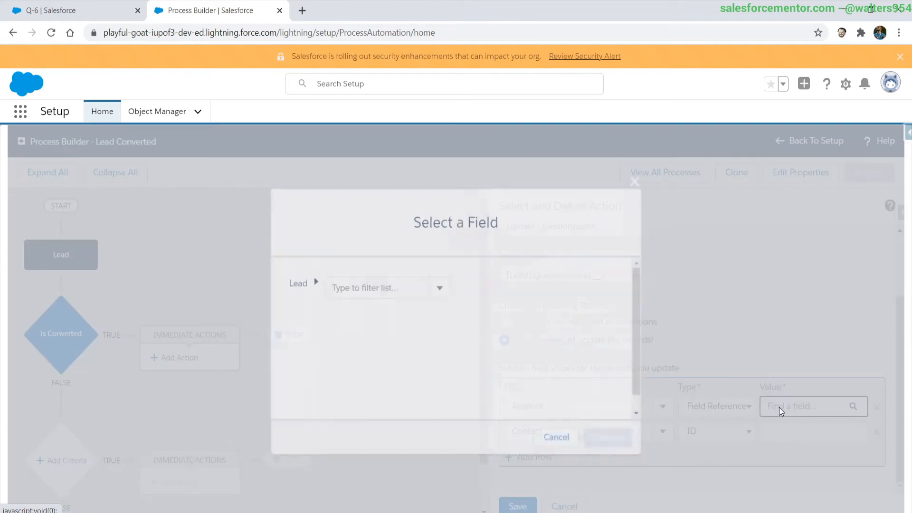
click(394, 292)
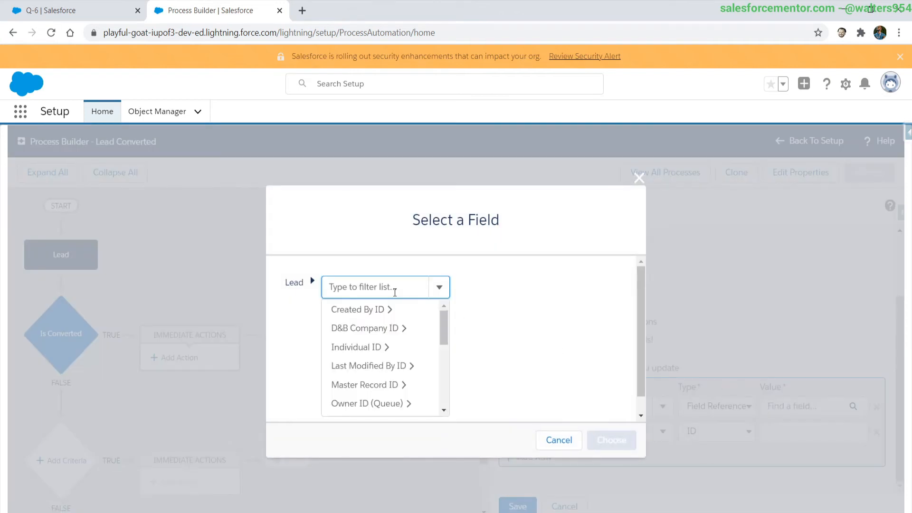
text(account)
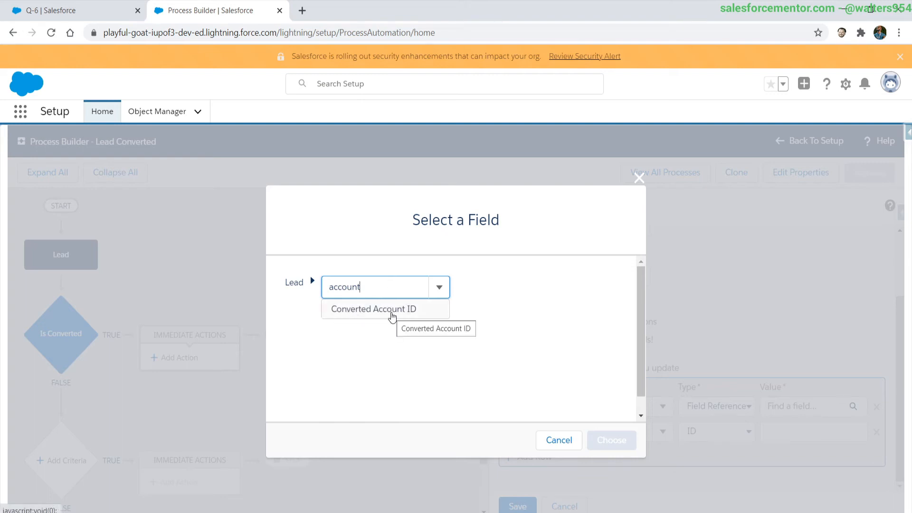
click(400, 316)
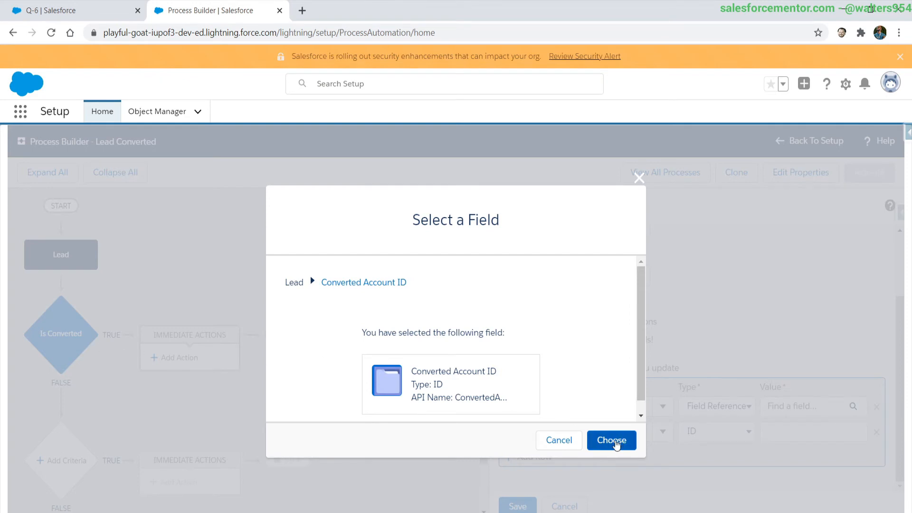
click(612, 441)
Set the Contact row to a Field Reference pointing to the lead's Converted Contact ID.
click(736, 433)
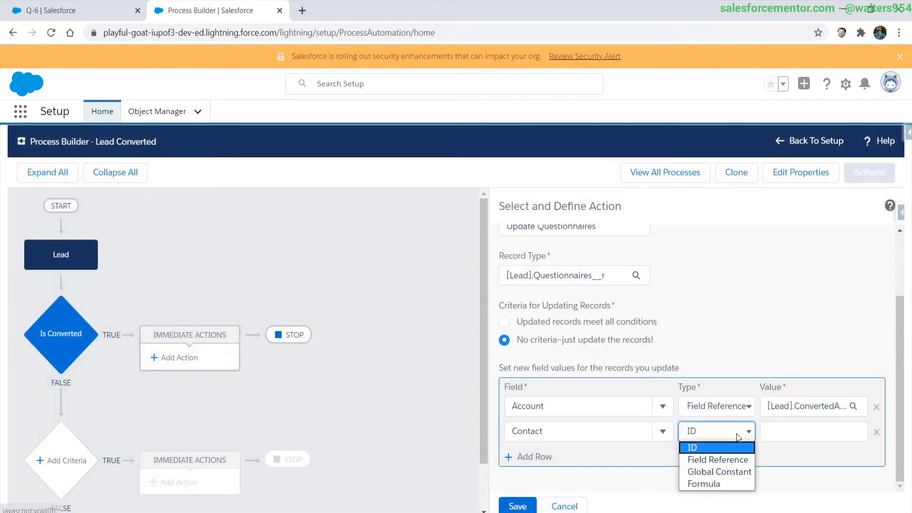
click(739, 459)
click(781, 432)
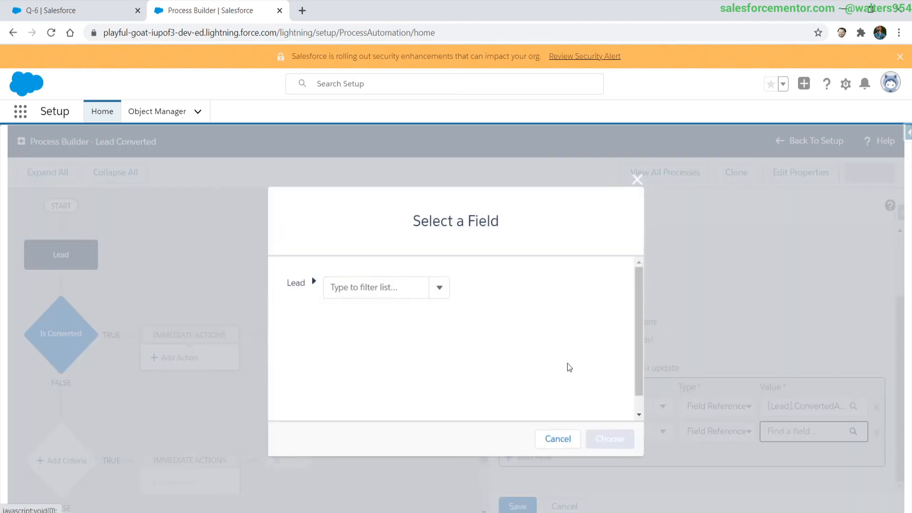
click(385, 285)
text(converted)
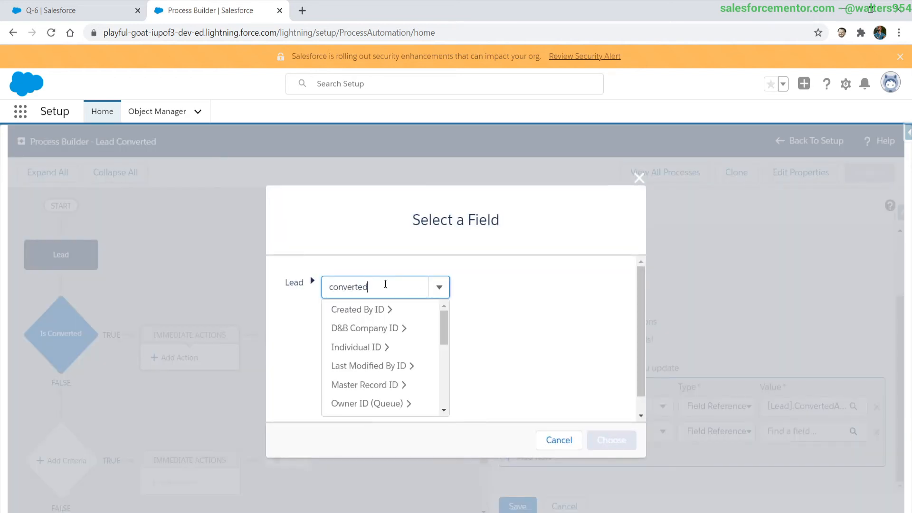
click(380, 326)
click(624, 441)
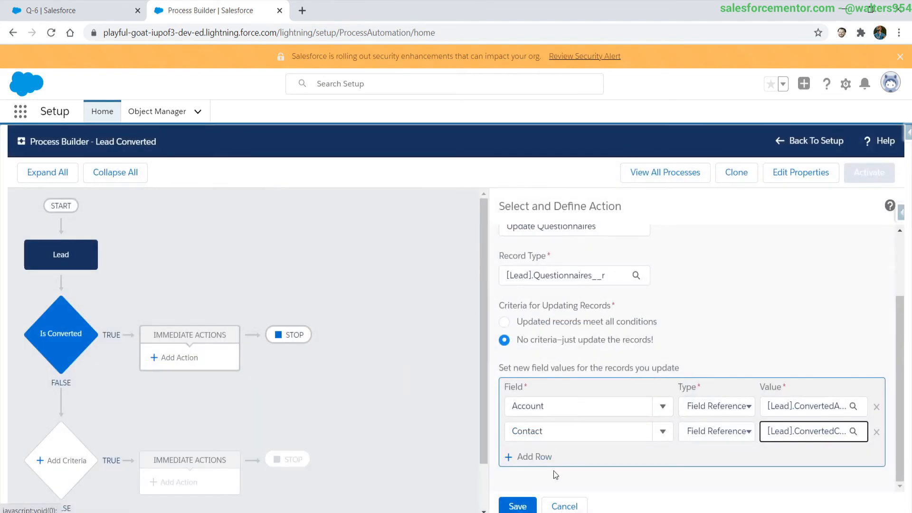
Save the Update Questionnaires action and activate the Lead Converted process, confirming the activation.
click(518, 506)
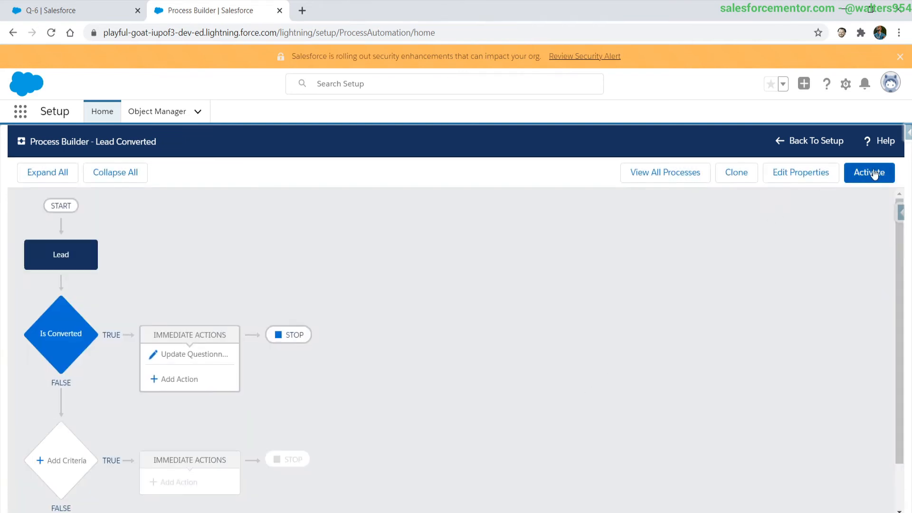
click(874, 173)
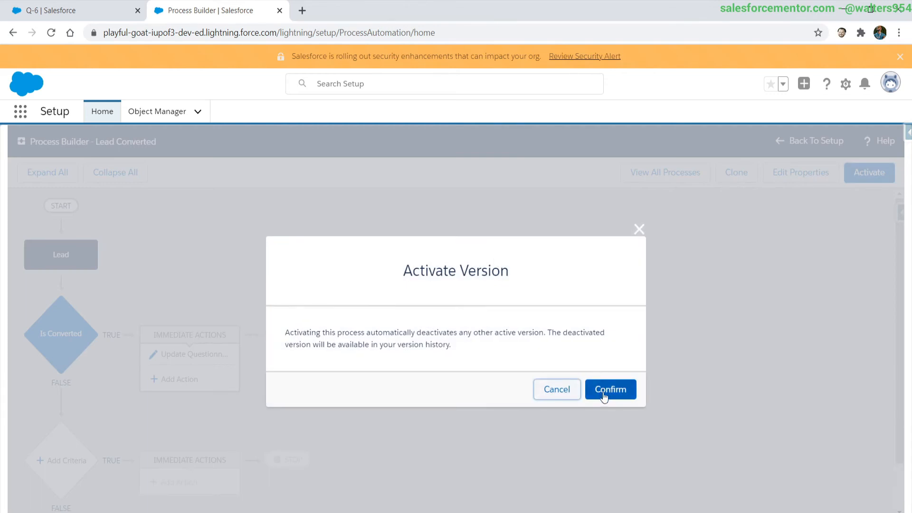
click(603, 390)
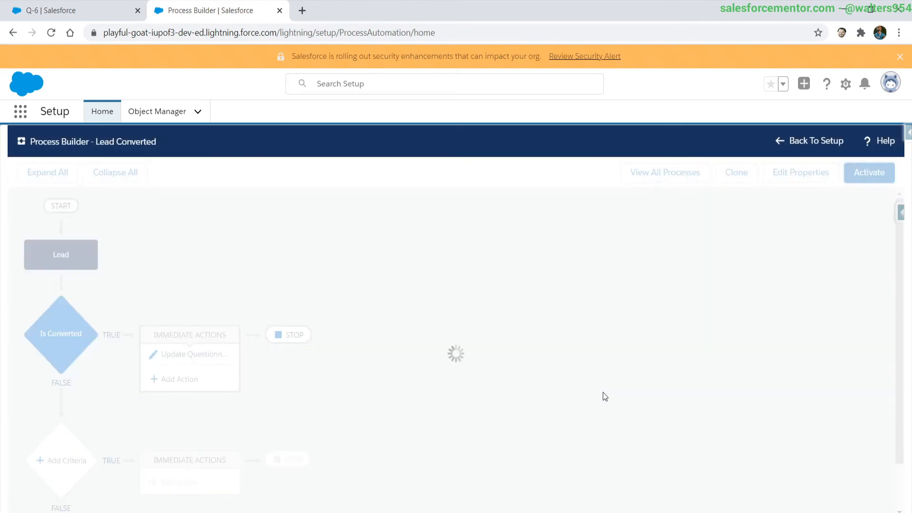
Open the Cadinal Inc. lead, inspect the details of its related questionnaire Q-6, and return to the lead.
click(84, 16)
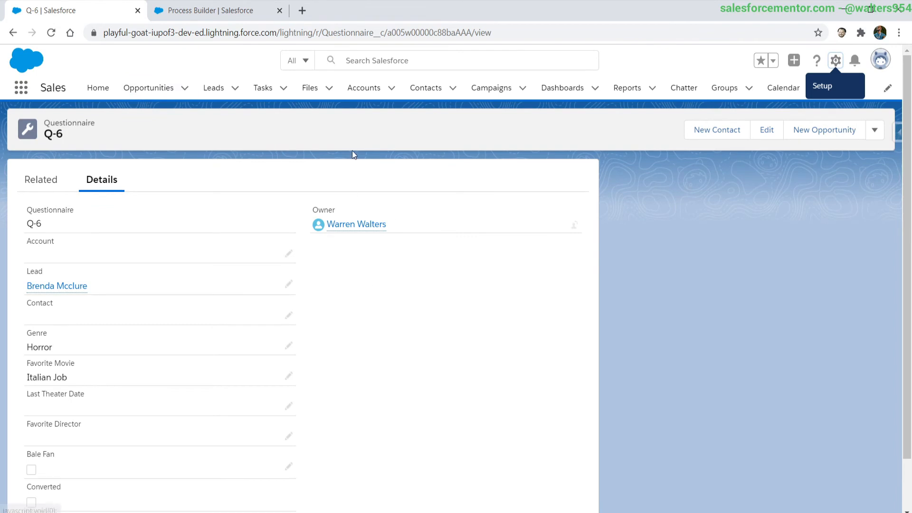
click(209, 94)
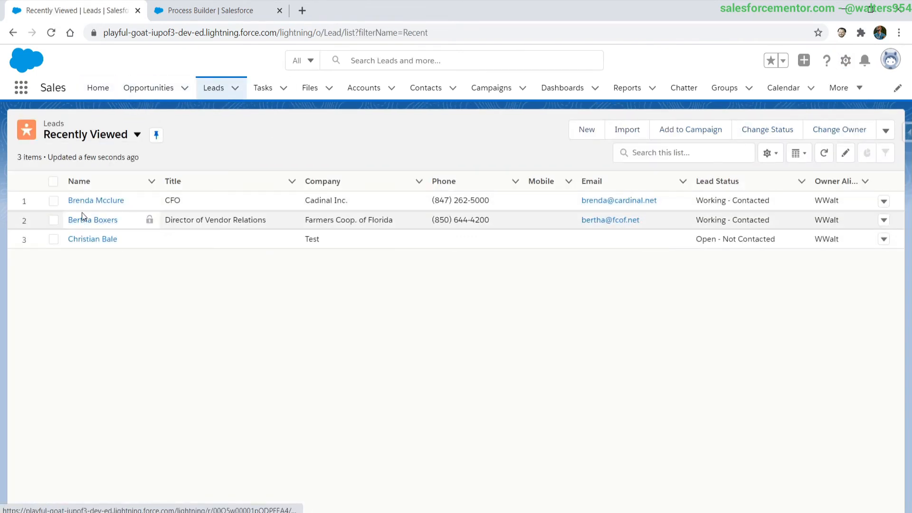
click(91, 201)
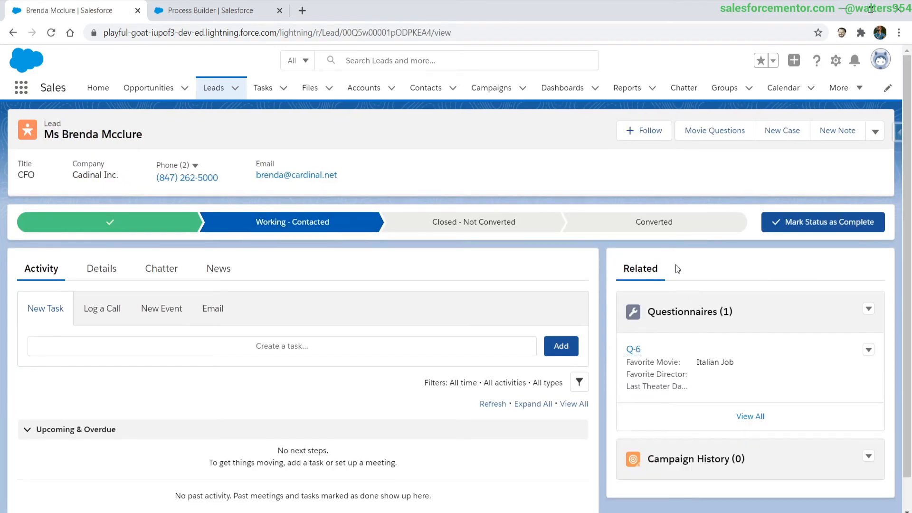
click(634, 350)
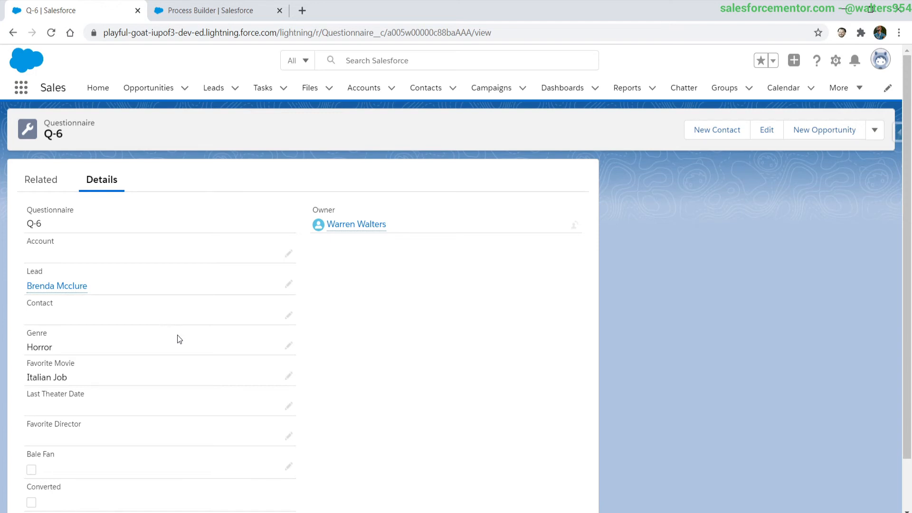
key(alt+Left)
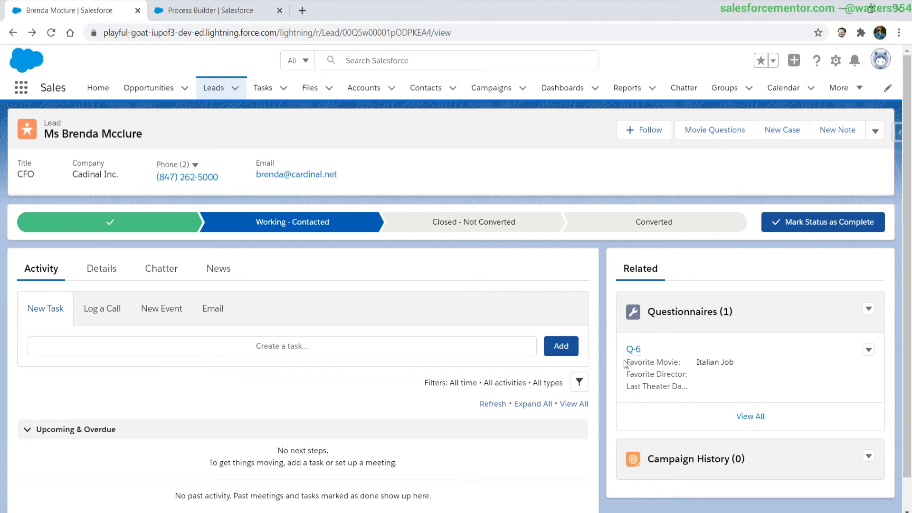
Convert the lead with a new Cadinal Inc. account, a new contact and a new opportunity, using the status Closed - Converted.
click(878, 133)
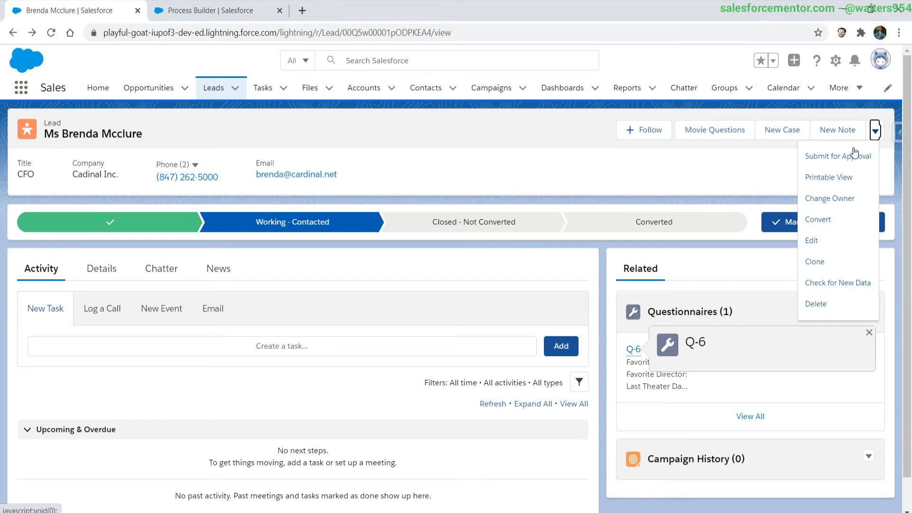
click(814, 225)
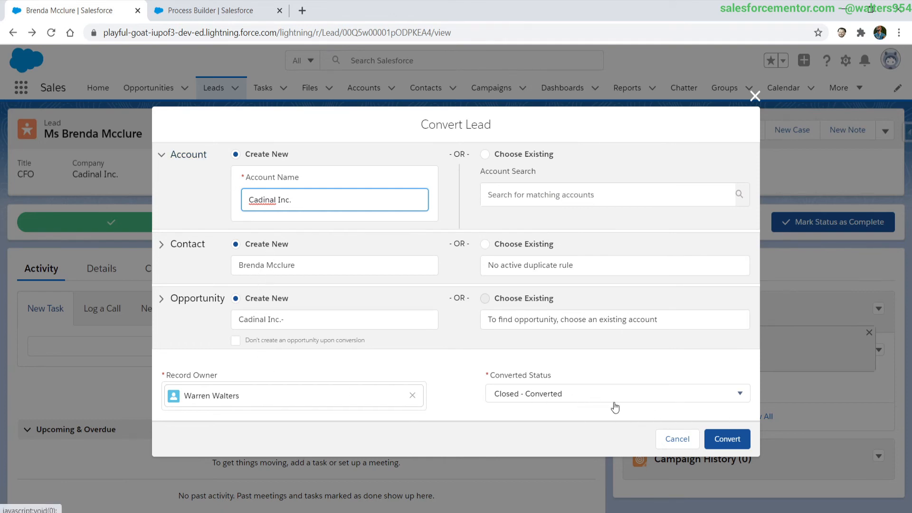
click(725, 438)
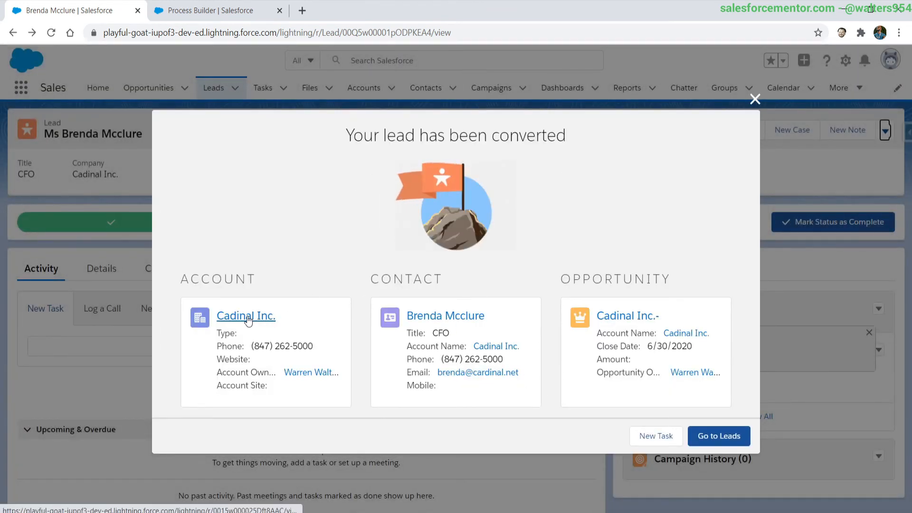
Open the new Cadinal Inc. account and check the Account and Contact fields of its related questionnaire Q-6.
click(247, 316)
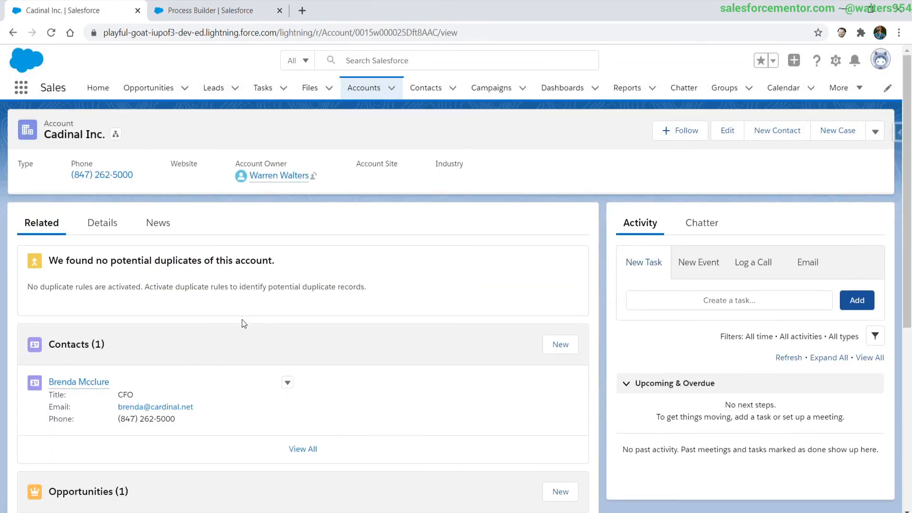
scroll(240, 328, down, 4)
scroll(238, 327, down, 5)
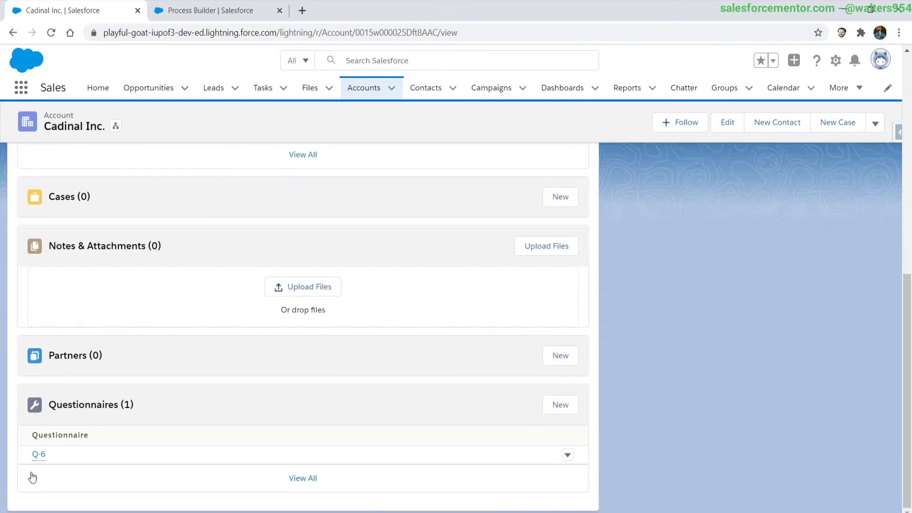
mouse_move(41, 463)
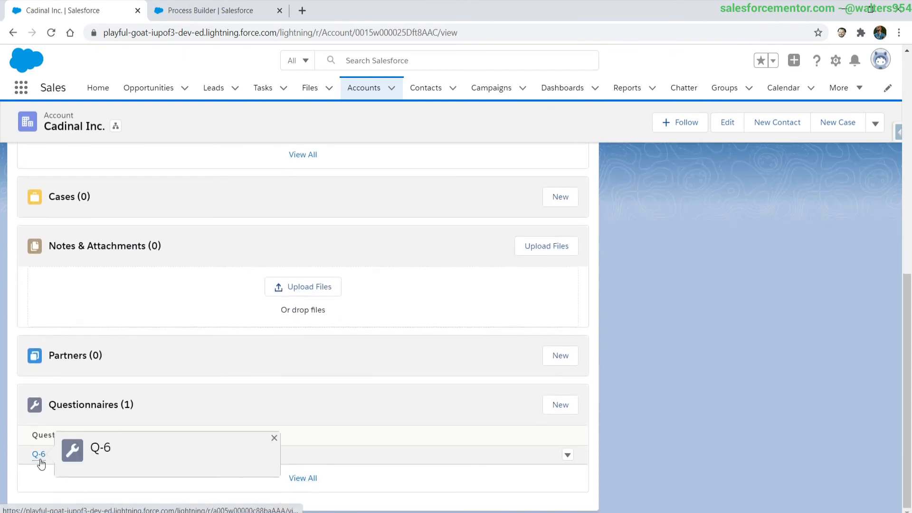
click(40, 461)
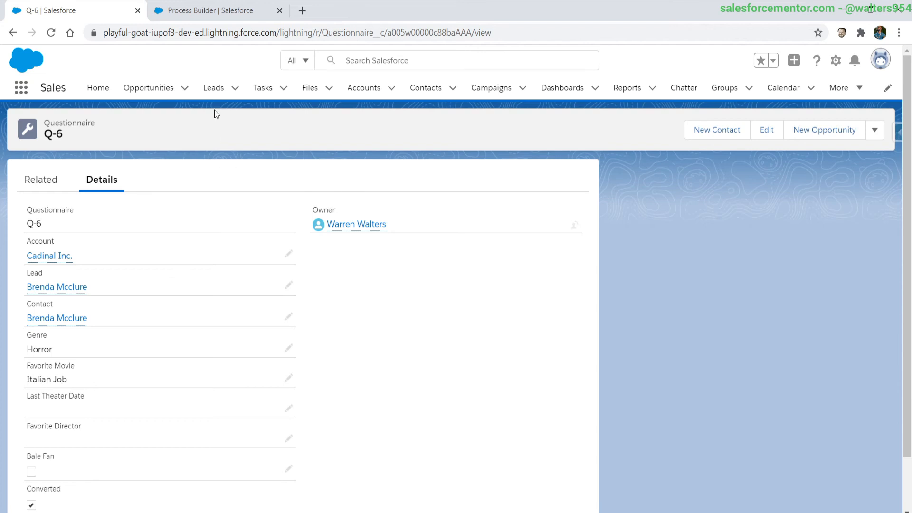
Open the lead of the company Test and review its related questionnaires alongside the process's Update Questionnaires action.
click(214, 88)
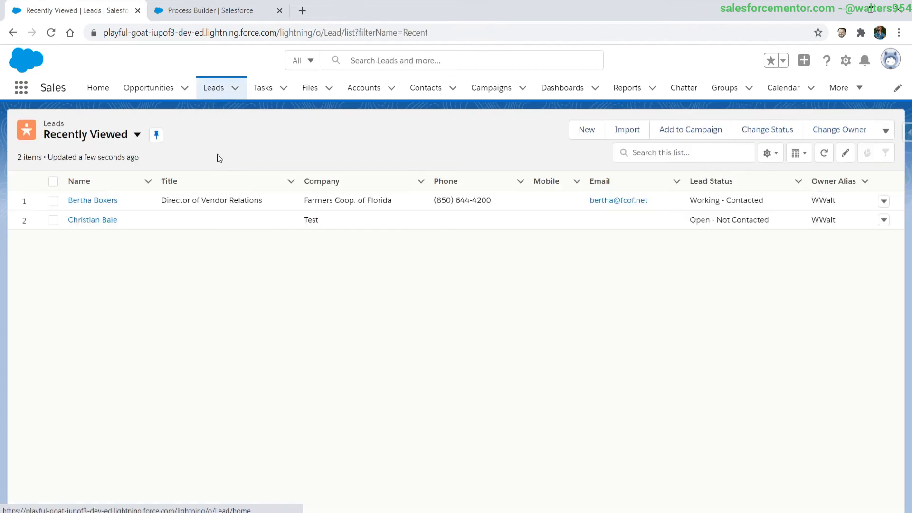
click(91, 220)
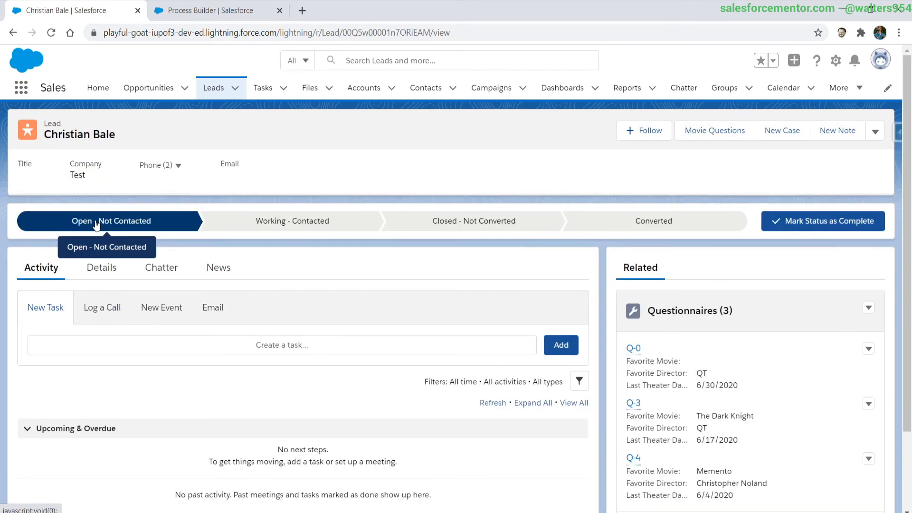
click(211, 17)
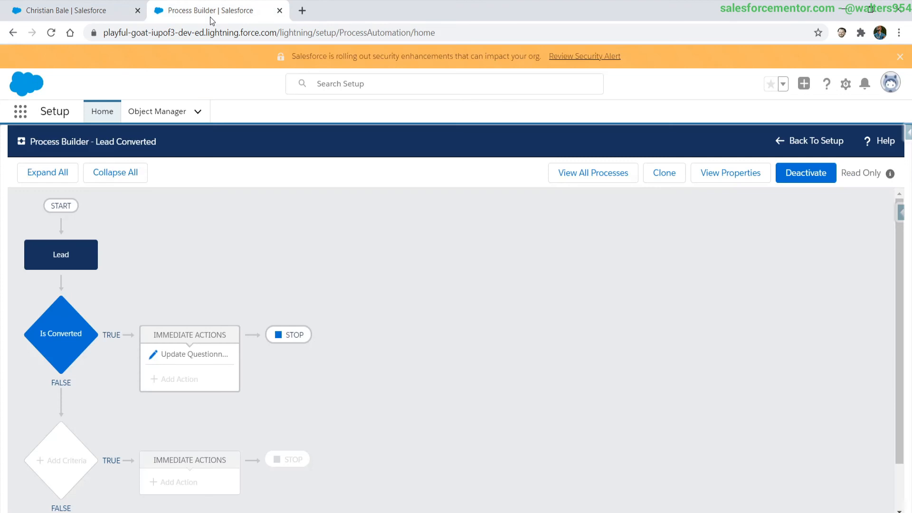
click(192, 354)
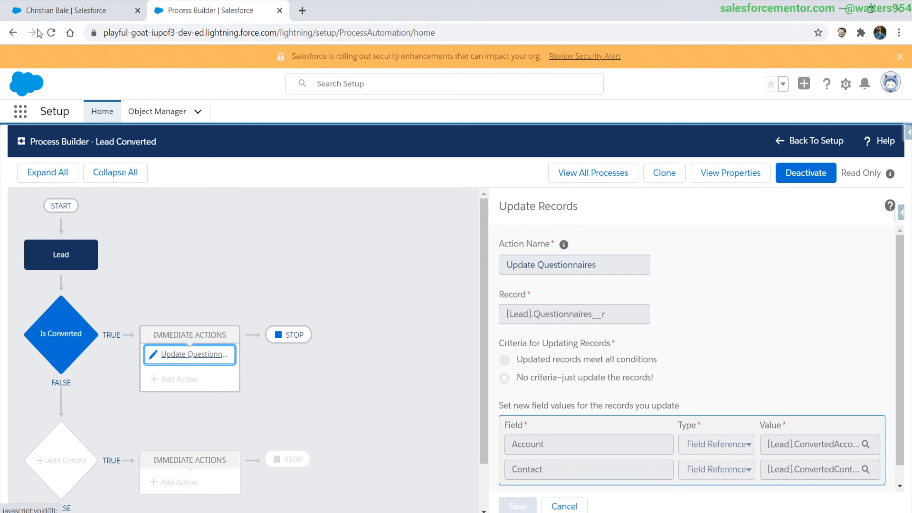
click(71, 11)
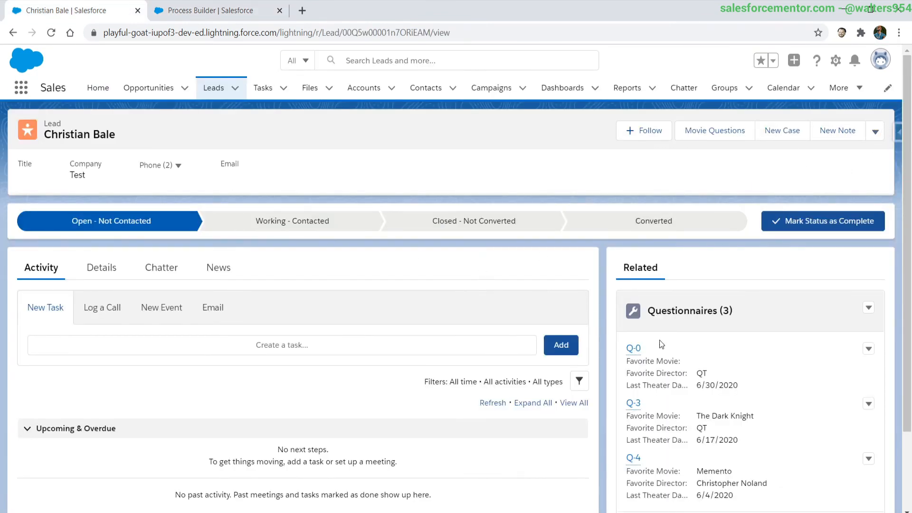
scroll(681, 349, down, 1)
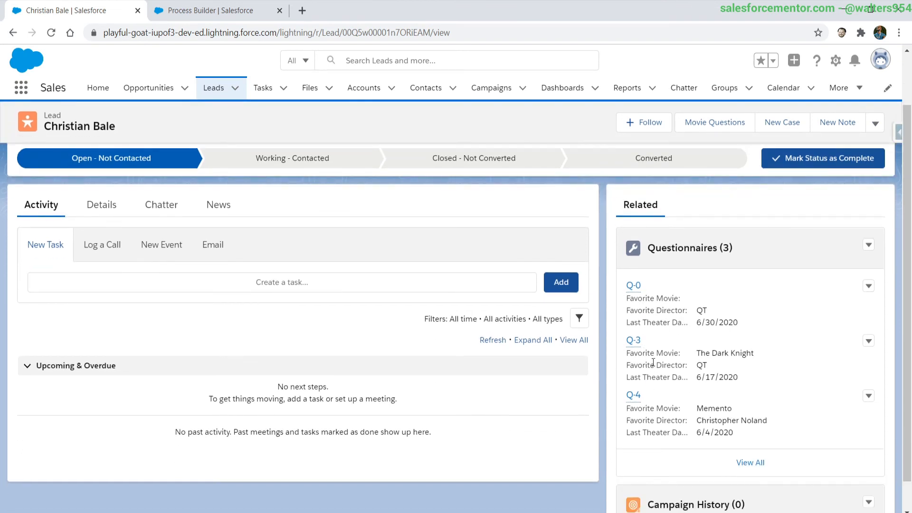
Convert the lead with a new Test account, a new contact and a new opportunity, using the status Closed - Converted.
scroll(673, 377, up, 1)
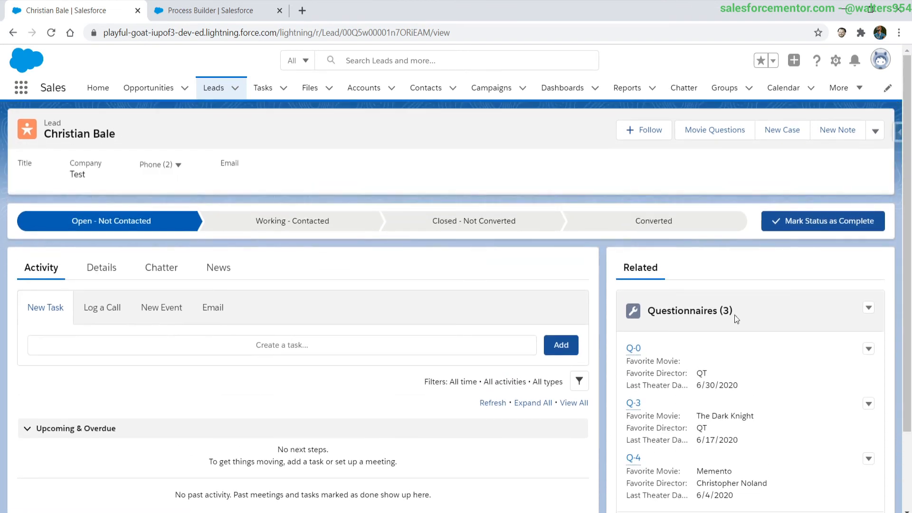
click(875, 132)
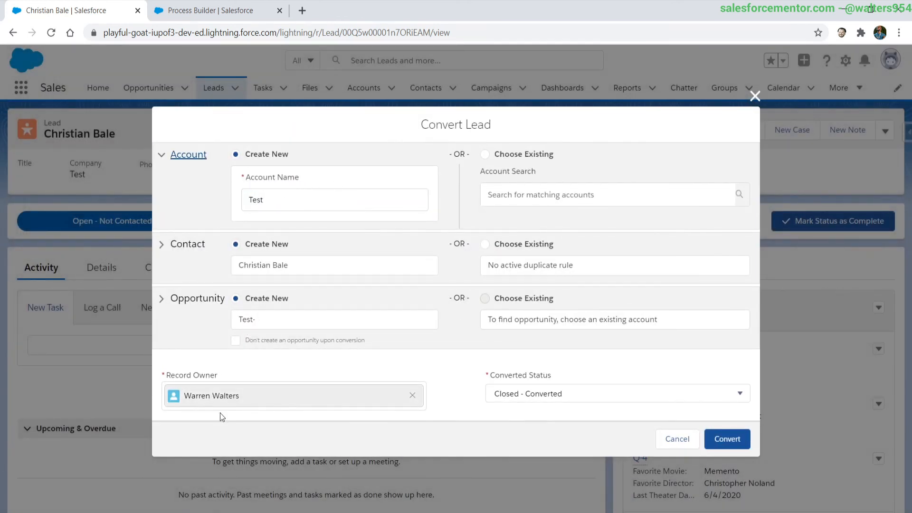
click(743, 449)
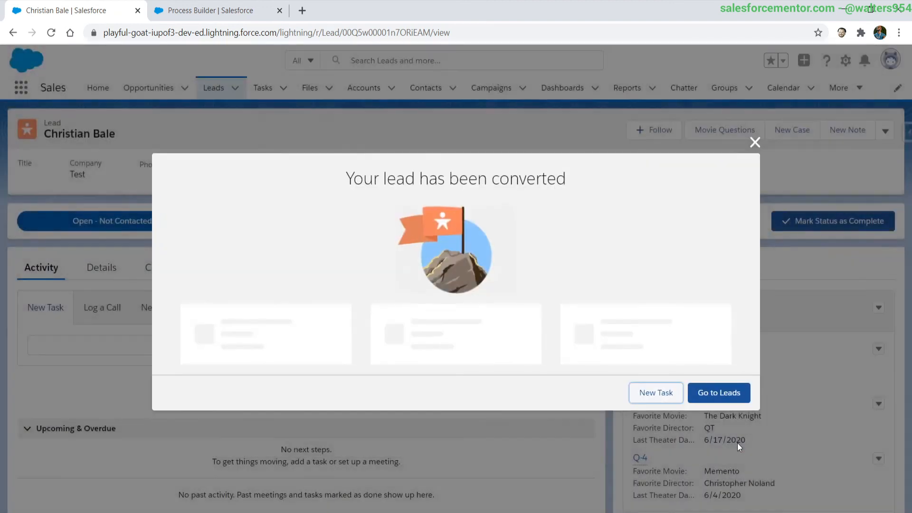
Open the newly created contact and check the Account, Lead and Contact fields of its related questionnaire Q-4.
click(452, 319)
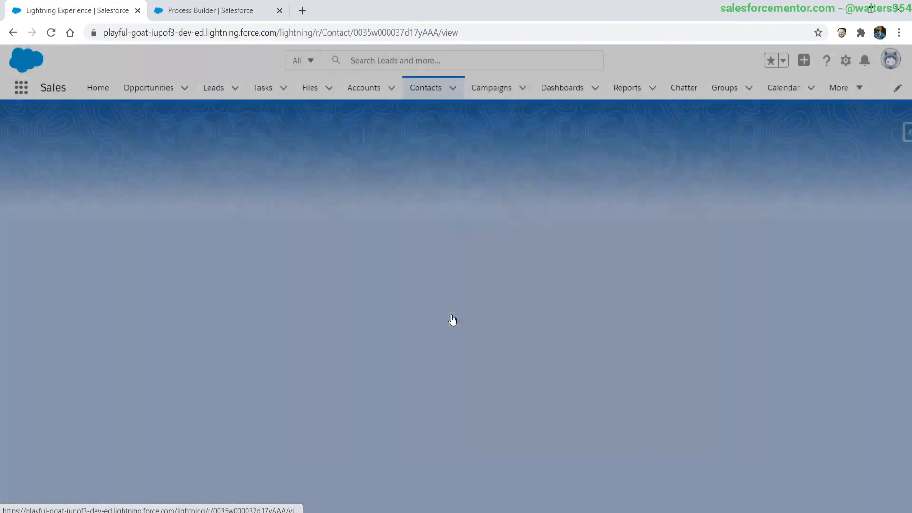
scroll(312, 309, down, 3)
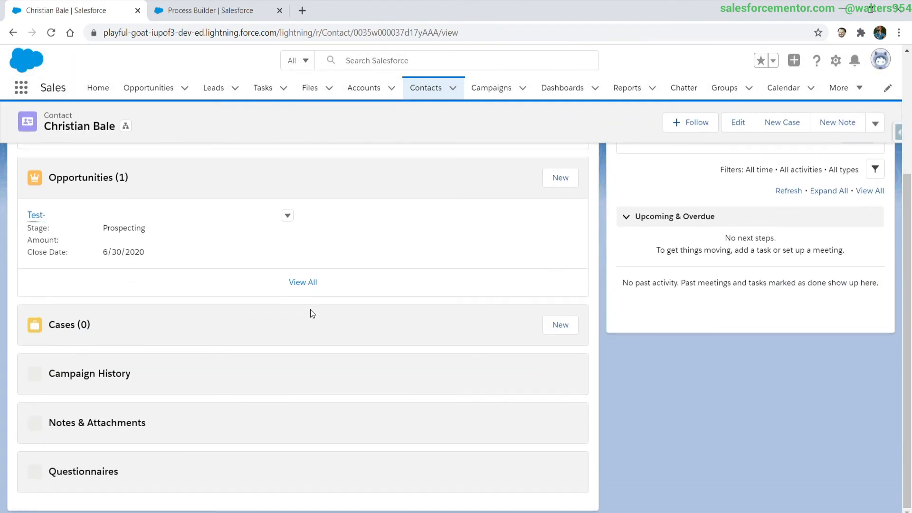
scroll(309, 311, down, 4)
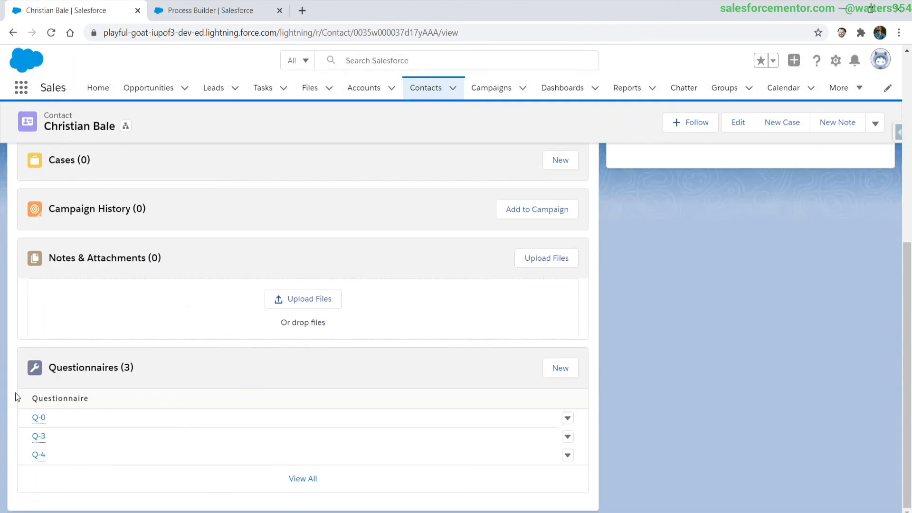
click(39, 456)
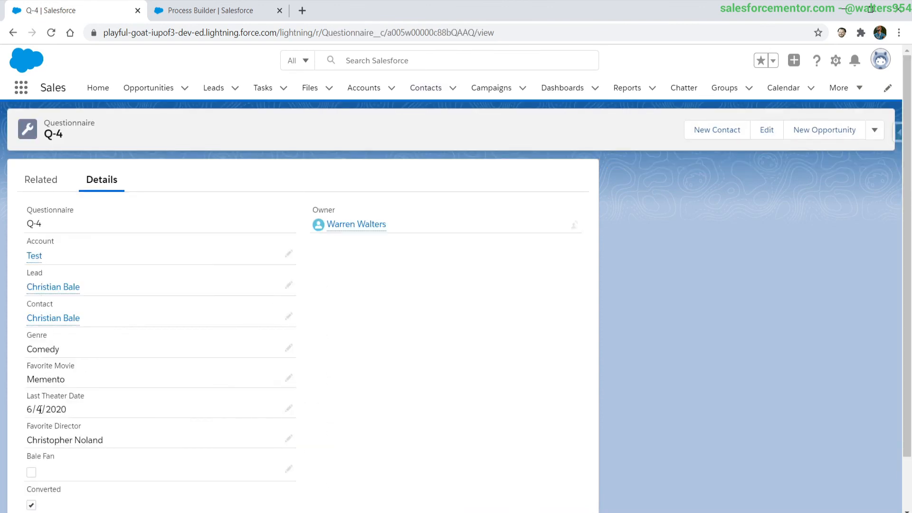
scroll(39, 409, down, 1)
mouse_move(40, 236)
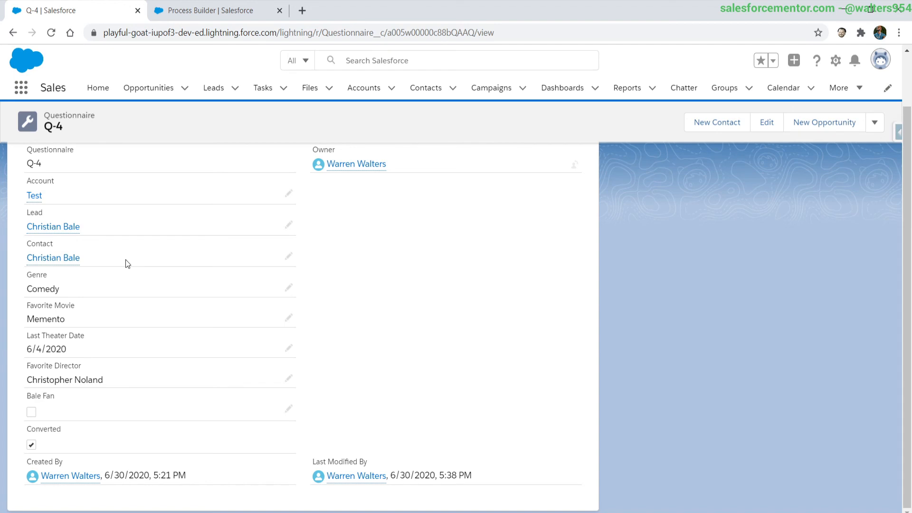
scroll(125, 259, up, 2)
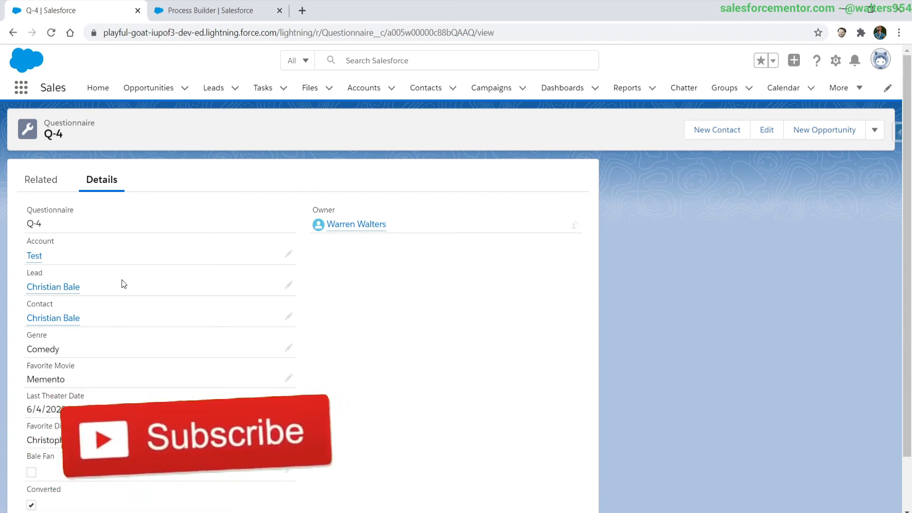
Return to the Lead Converted process in Process Builder and review its Is Converted criteria.
click(199, 11)
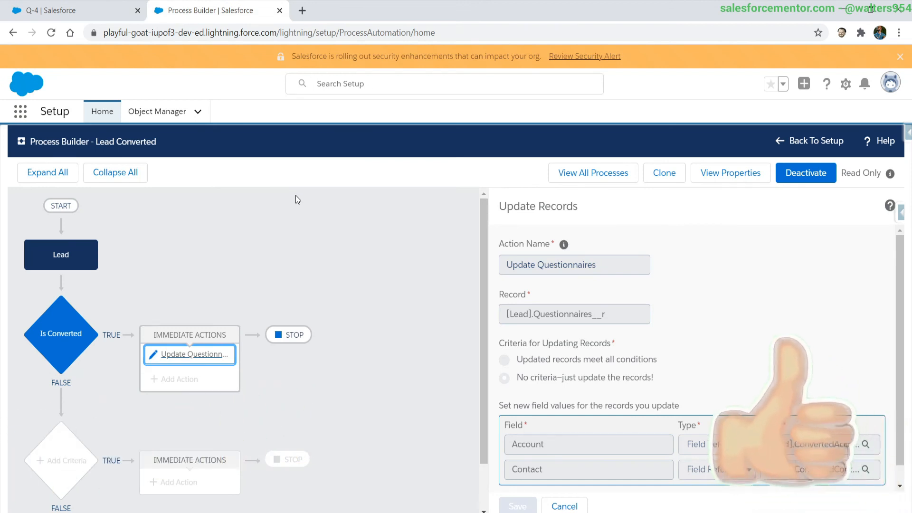
click(57, 337)
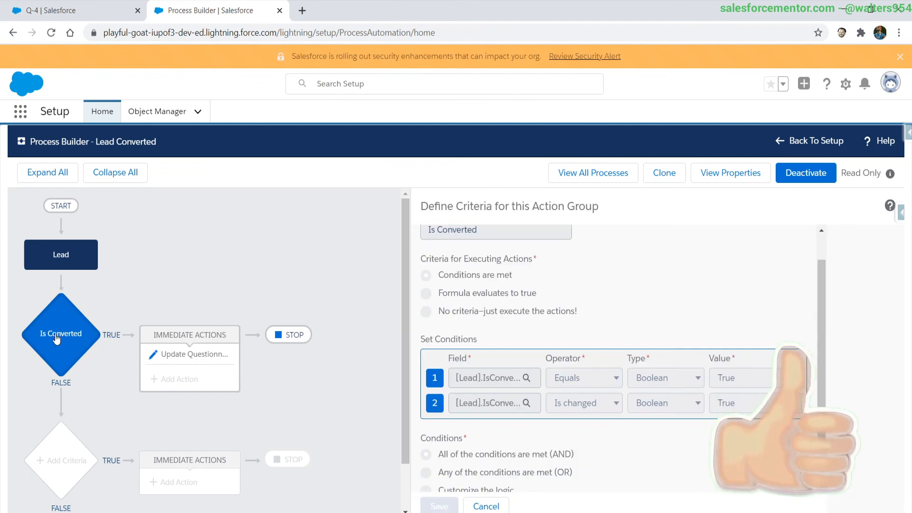